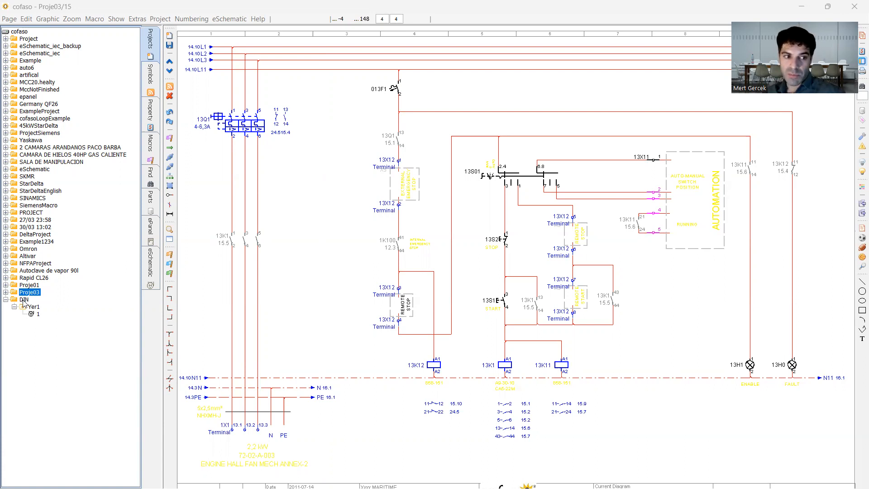
Open page 1 under Yer1 in the DIN project and examine the Cement Factory layout's areas, crushers and panel cells.
double_click(24, 303)
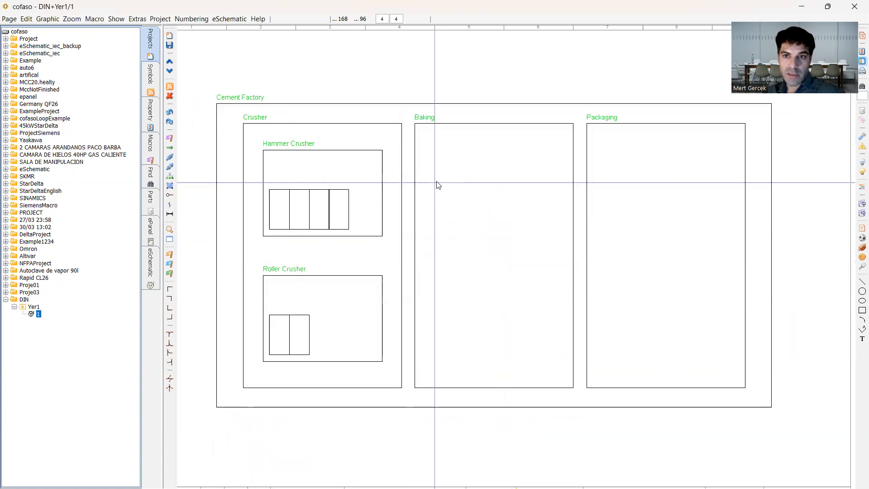
middle_click_drag(224, 82, 226, 94)
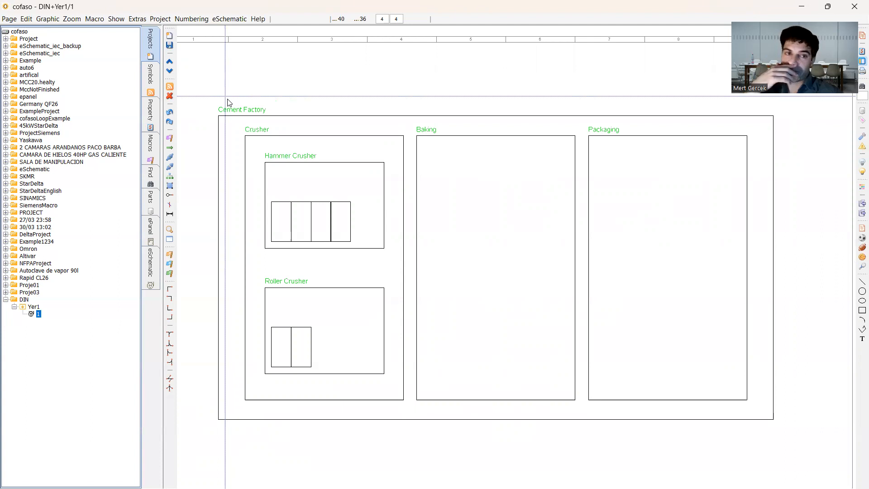
left_click_drag(213, 103, 800, 429)
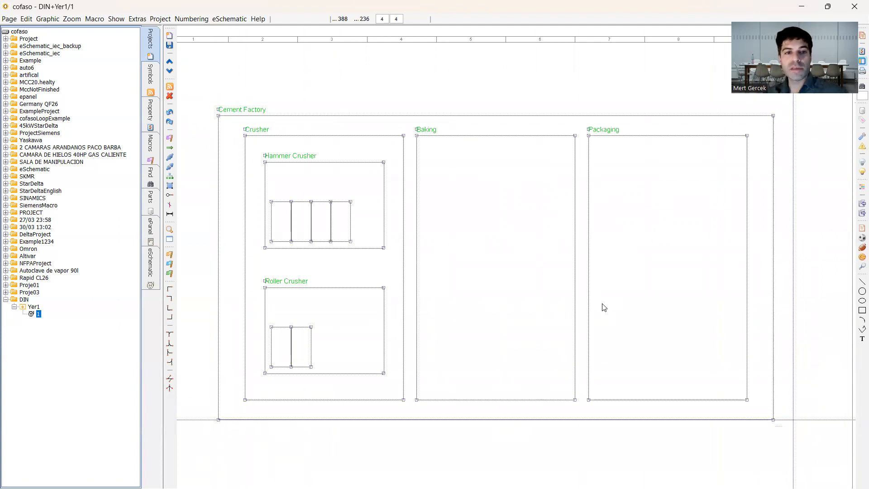
left_click(264, 92)
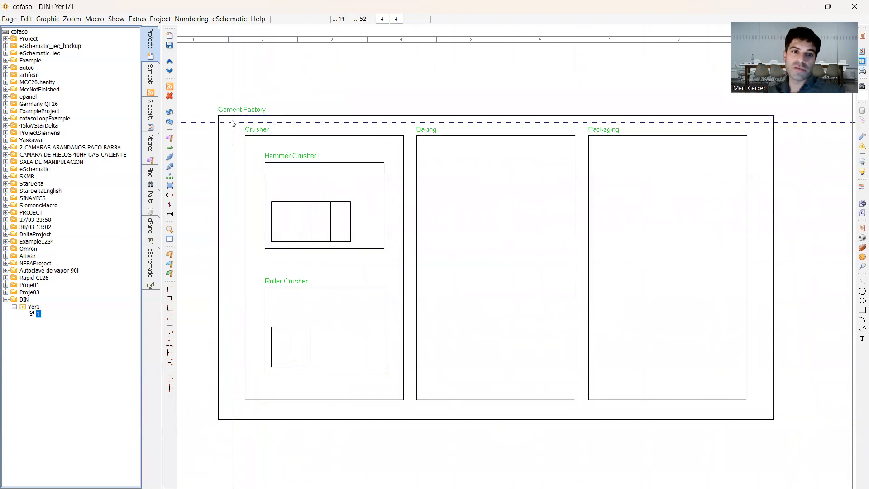
left_click_drag(231, 121, 406, 403)
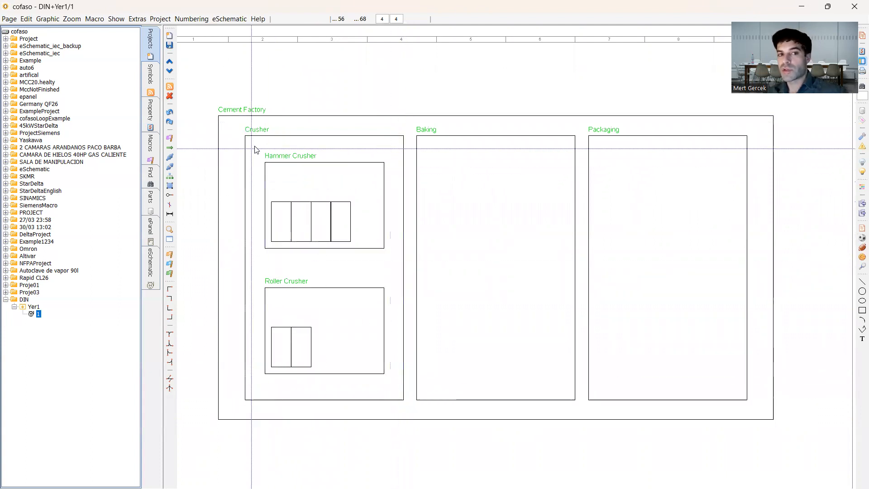
left_click_drag(258, 148, 326, 171)
left_click_drag(259, 267, 321, 302)
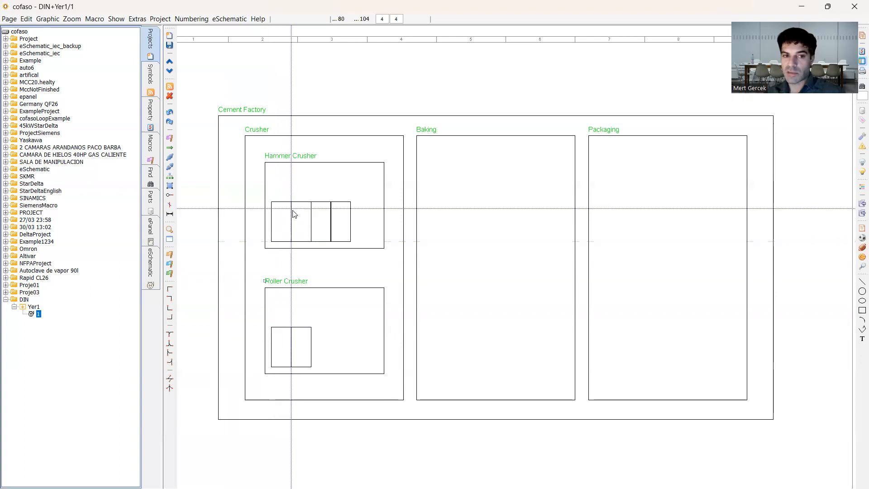
scroll(277, 237, "up", 4)
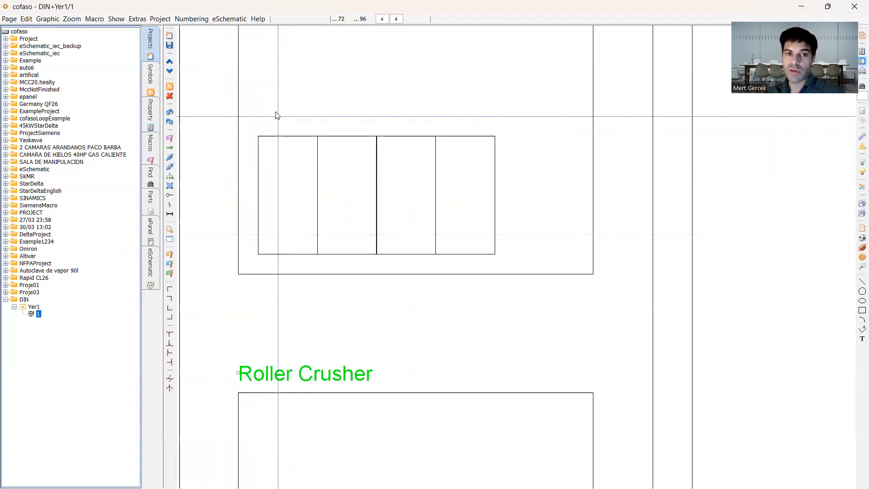
scroll(271, 111, "down", 2)
left_click_drag(257, 108, 418, 199)
left_click_drag(261, 330, 398, 390)
scroll(416, 371, "down", 2)
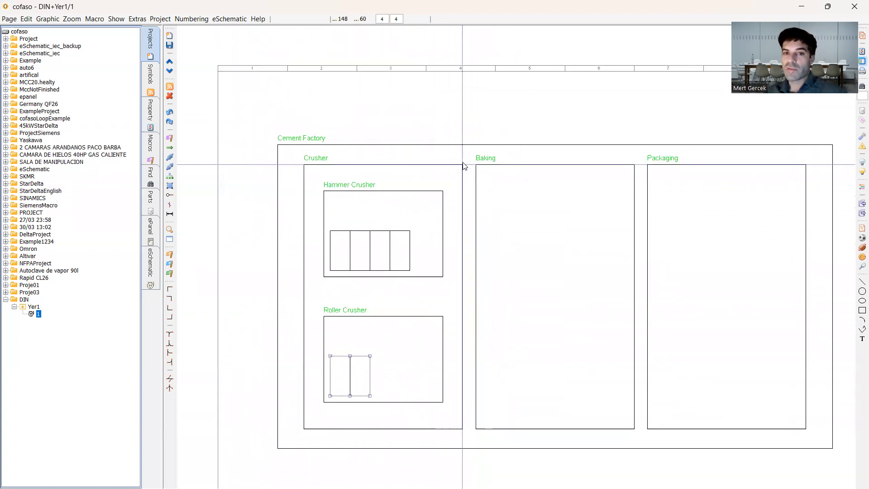
left_click_drag(483, 171, 634, 442)
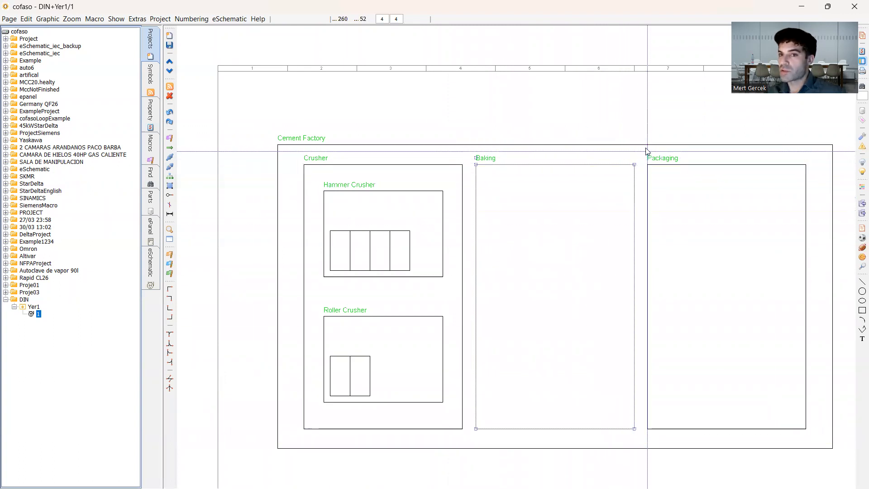
left_click(720, 317)
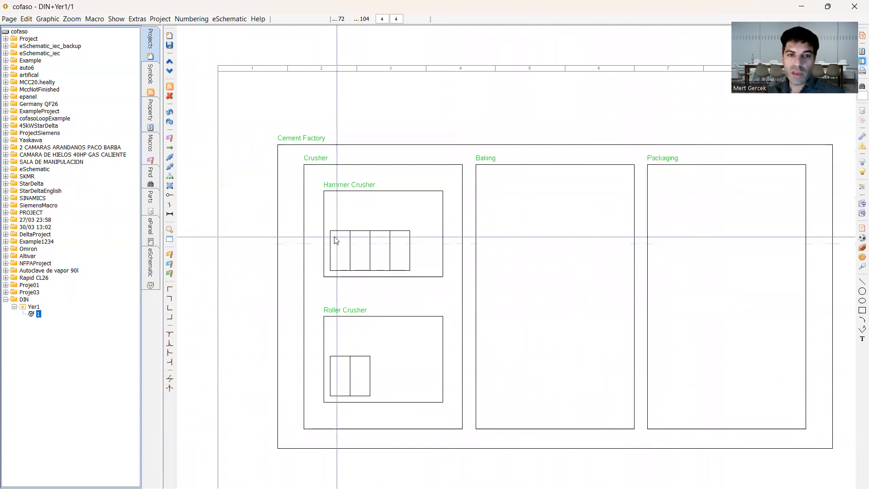
middle_click_drag(422, 250, 389, 246)
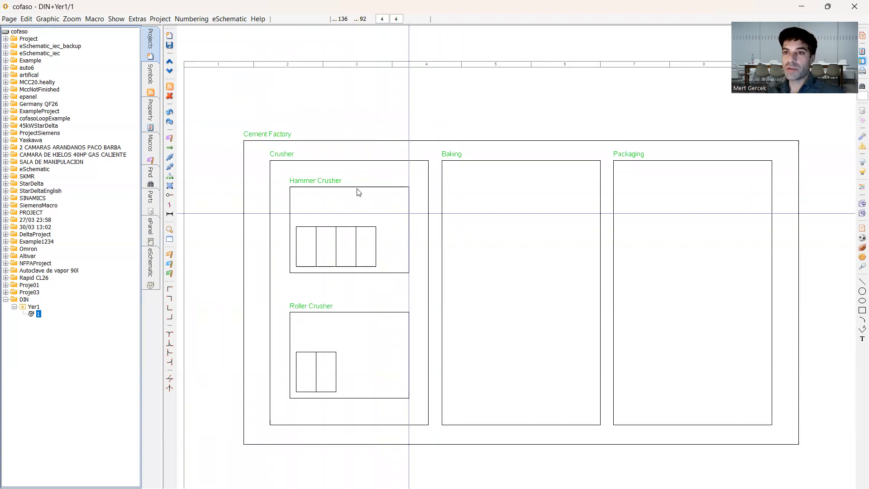
Create a new project named CementFactory with a project structure of 2 levels.
left_click(13, 32)
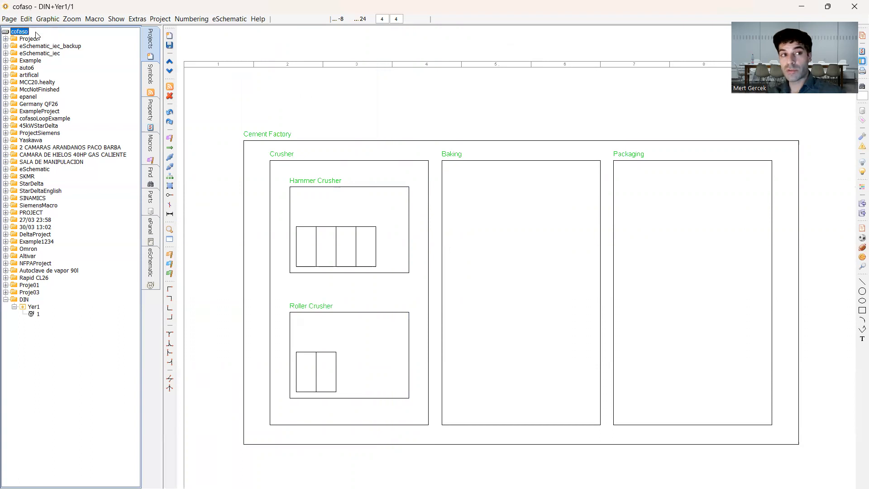
left_click(170, 37)
left_click(475, 121)
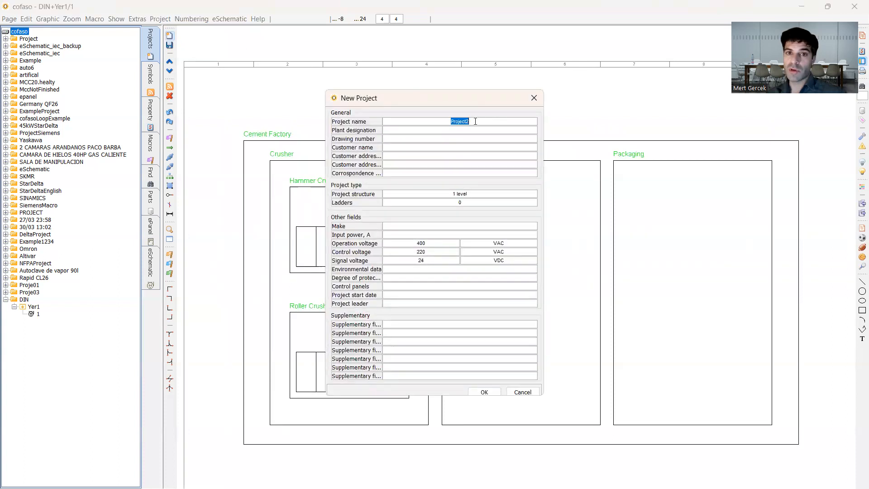
type("C")
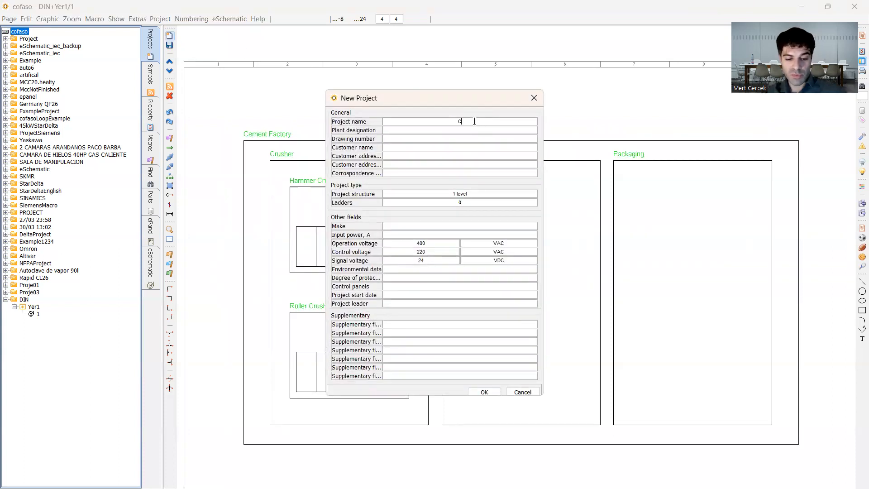
type("ementFactory")
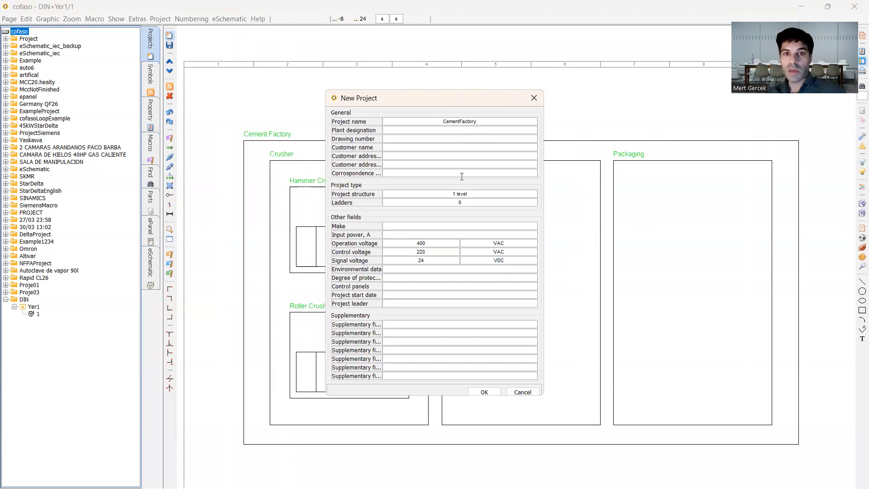
left_click(421, 198)
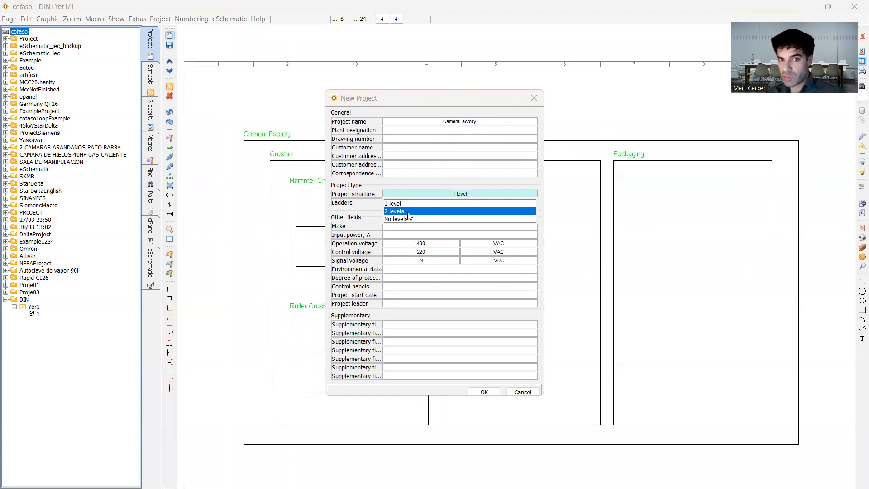
left_click(408, 211)
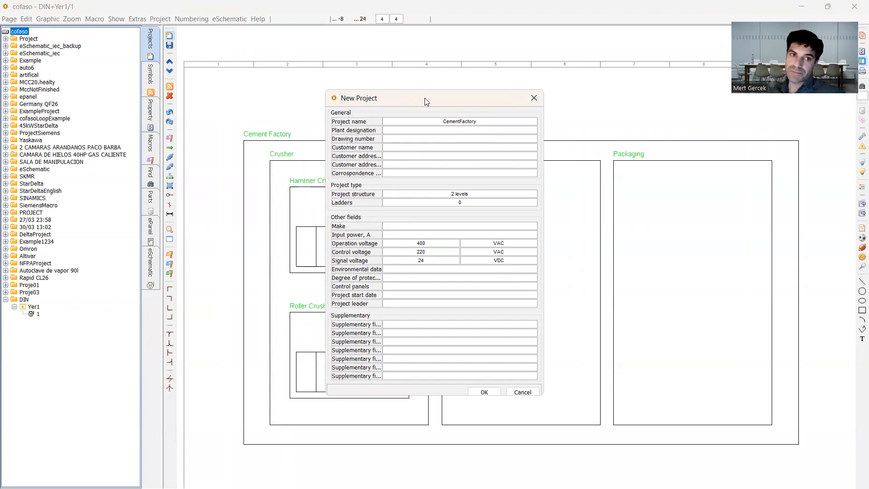
left_click(487, 396)
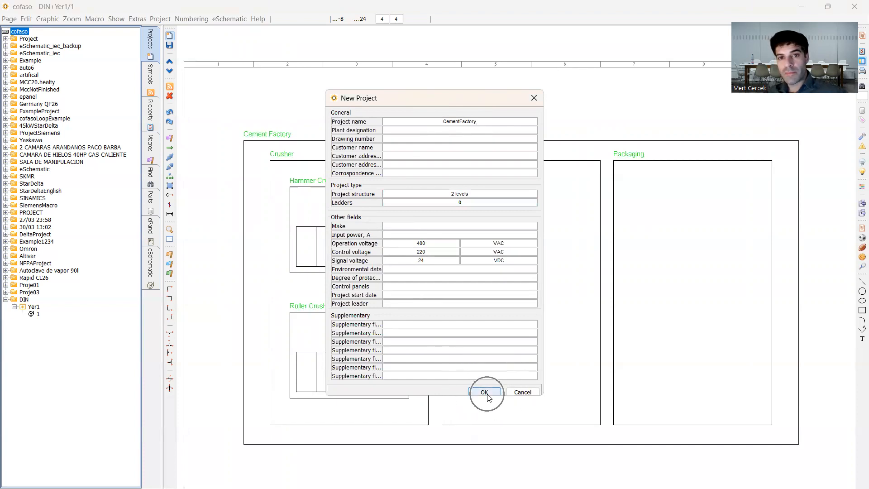
Add a first-level group named Crusher to the CementFactory project and collapse the expanded Proje03 tree.
left_click(48, 322)
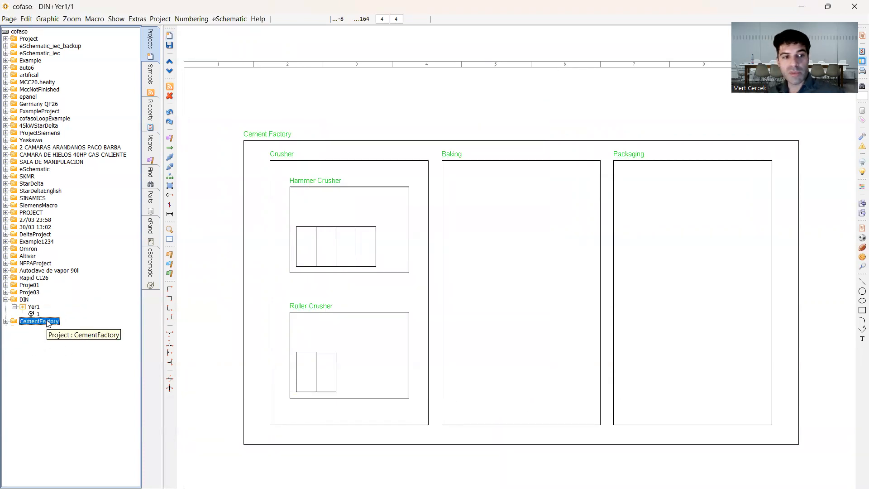
left_click(171, 37)
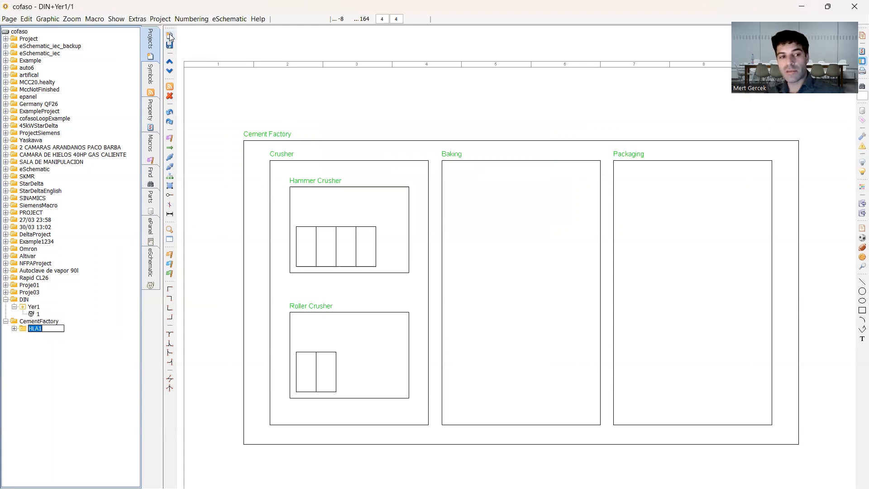
double_click(49, 328)
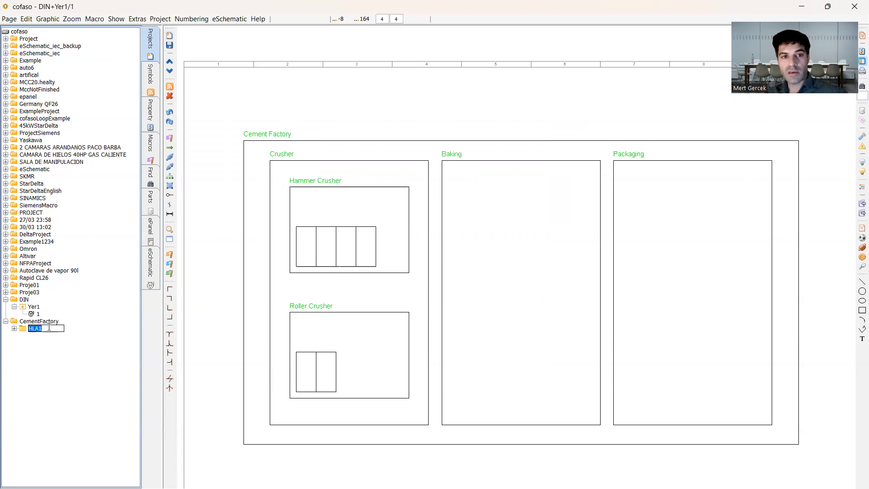
type("Crusher")
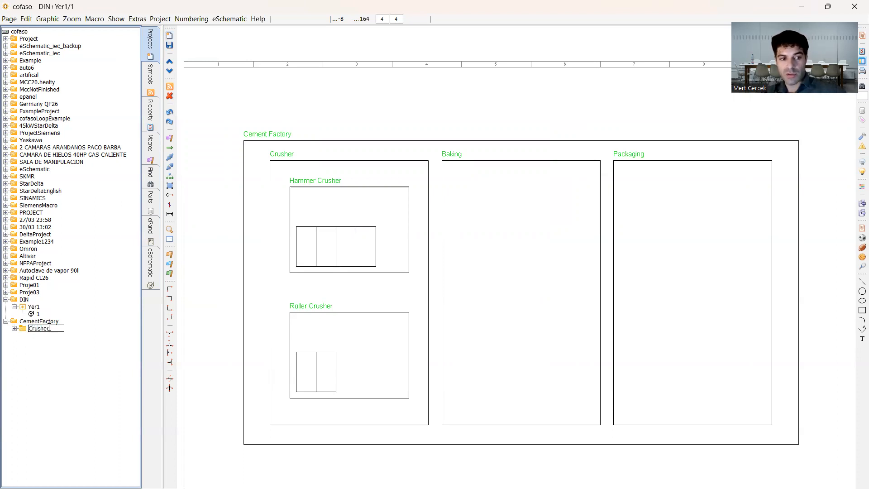
type("d")
key("Return")
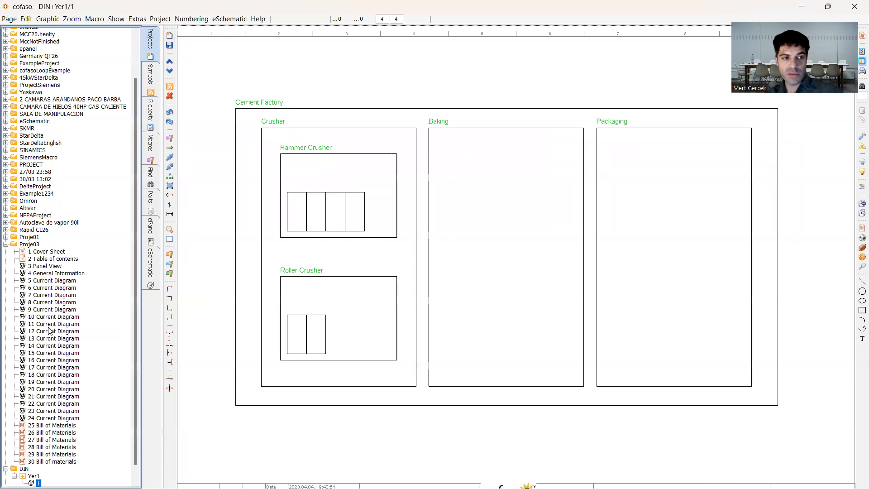
left_click(5, 243)
Add a second-level location named HammerCrusher01 under Crusher and collapse the expanded Proje03 tree.
left_click(36, 329)
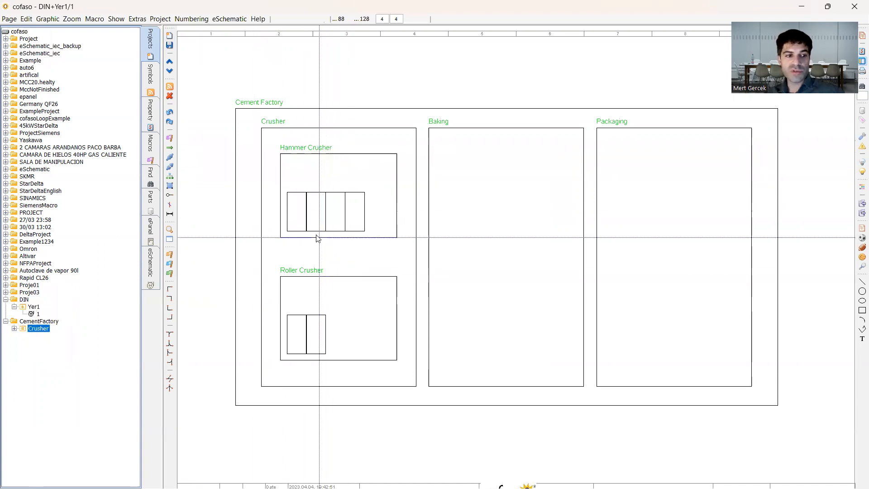
left_click(170, 36)
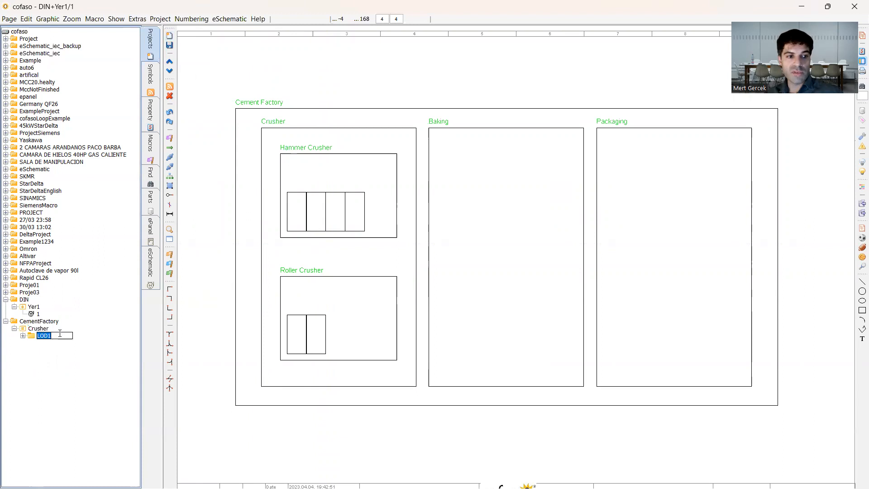
type("Hammer Cru")
type("sher")
type("01")
key("Return")
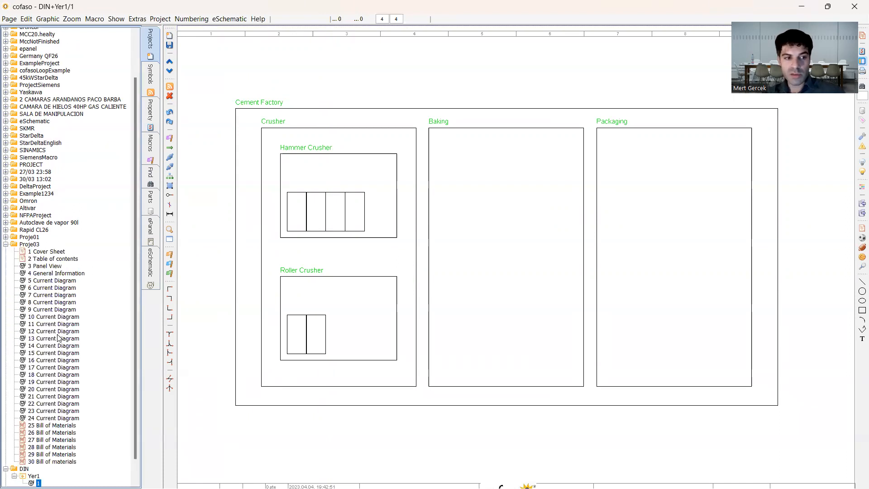
left_click(5, 244)
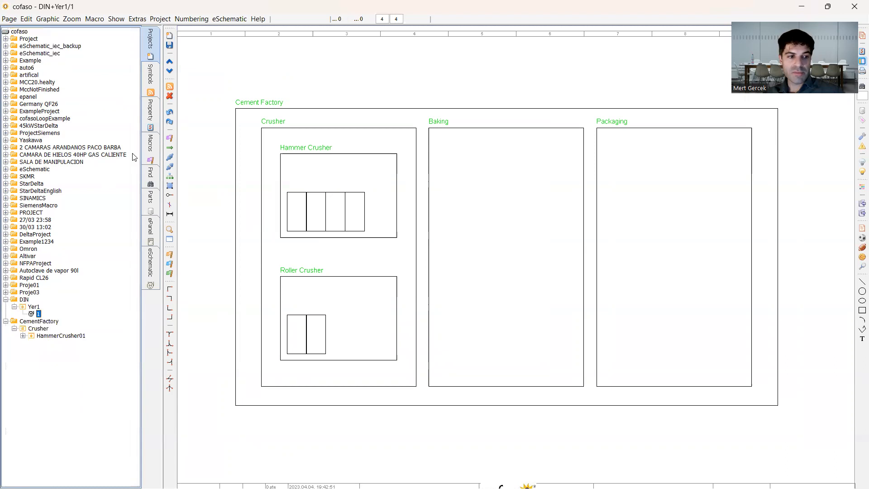
Add a new page to the HammerCrusher01 location.
left_click(66, 336)
left_click(169, 36)
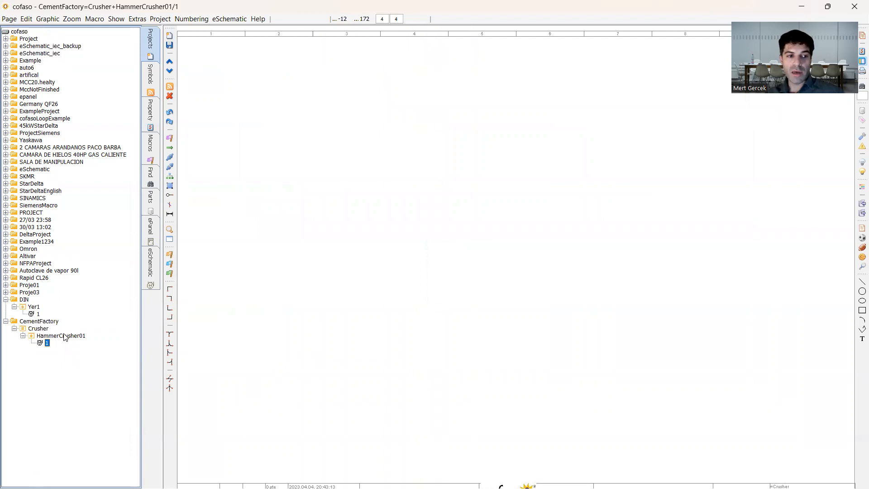
double_click(58, 337)
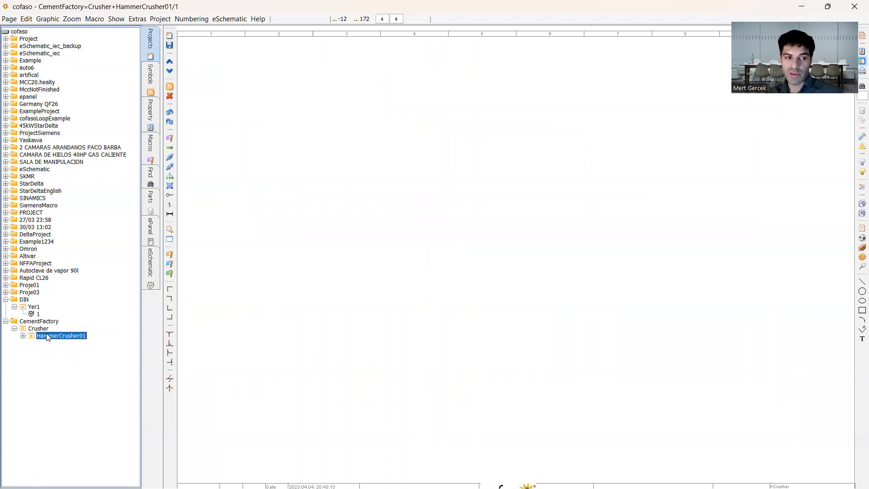
double_click(48, 337)
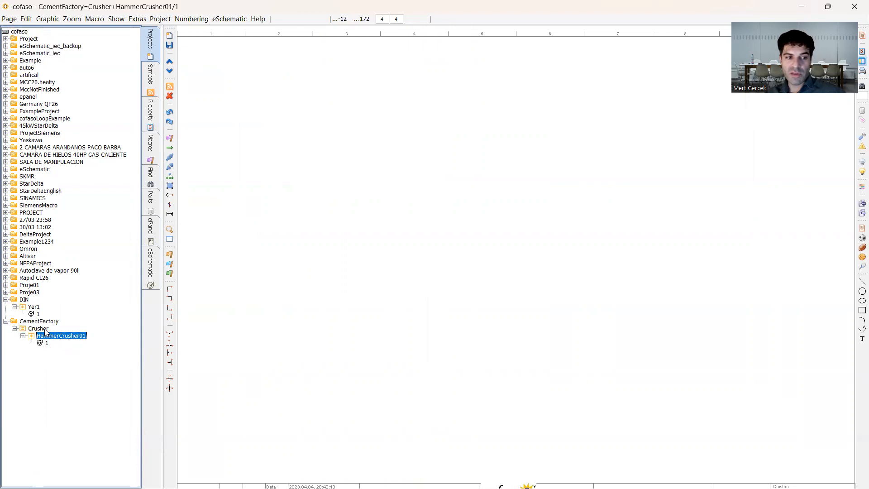
key("ctrl")
key("ctrl")
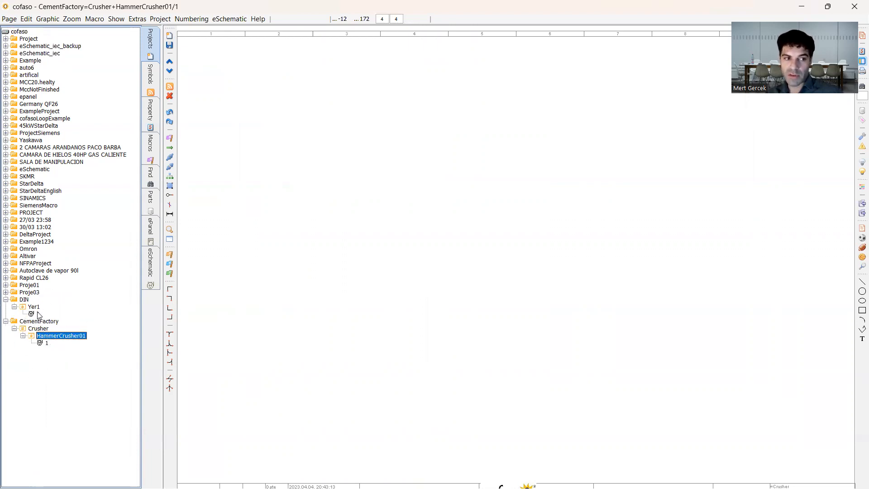
Consult the Hammer Crusher area in the DIN layout drawing and add another second-level location under Crusher.
double_click(36, 314)
scroll(283, 205, "up", 1)
left_click_drag(280, 159, 331, 281)
left_click(36, 329)
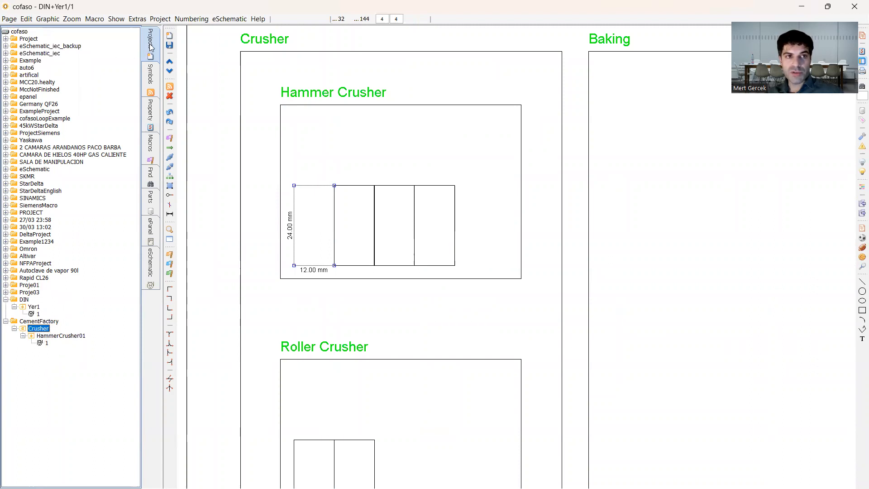
left_click(170, 38)
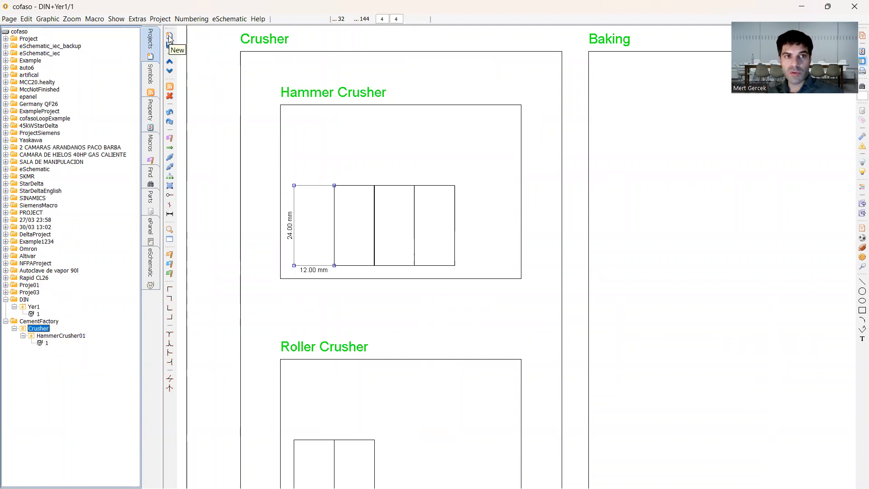
double_click(50, 350)
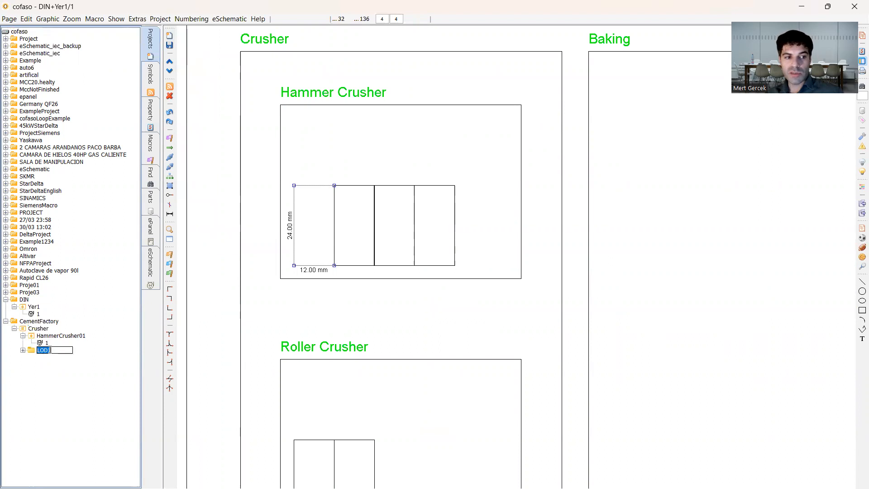
type("H")
Rename the new location under Crusher as HammerCrusher02, reusing the HammerCrusher01 name, and add two pages to it.
left_click(65, 339)
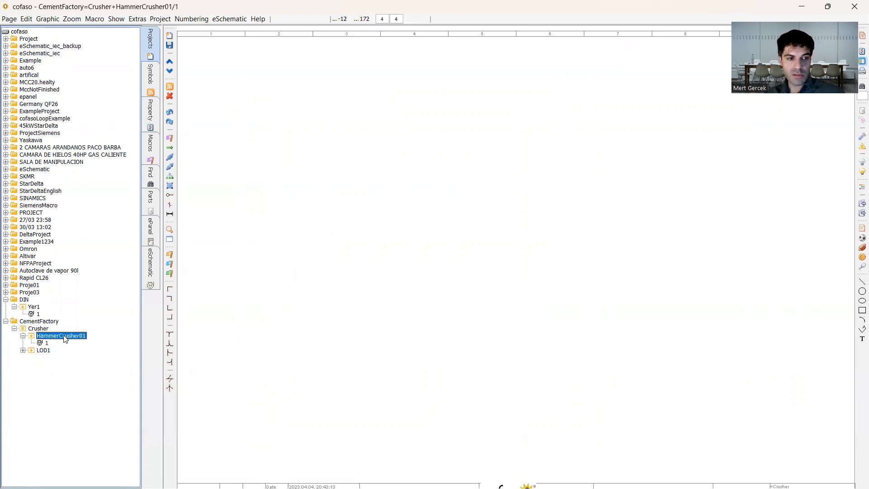
left_click(65, 337)
key("ctrl+c")
left_click(44, 350)
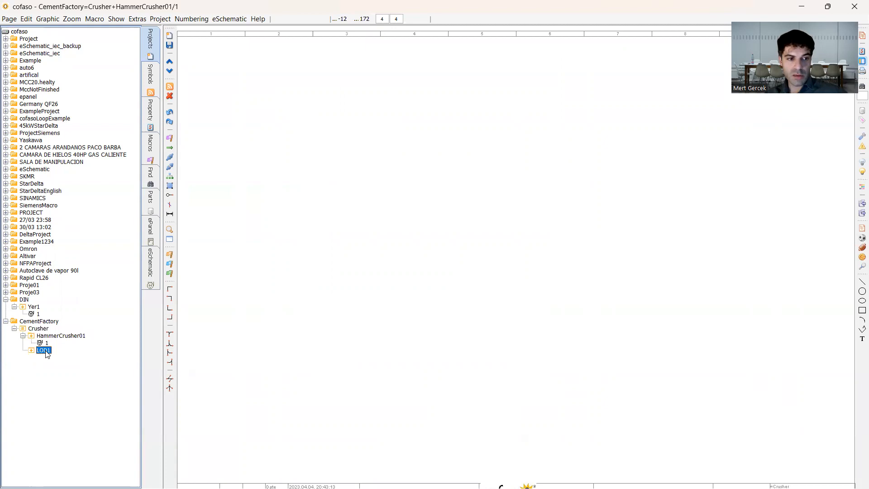
left_click(46, 351)
key("ctrl+v")
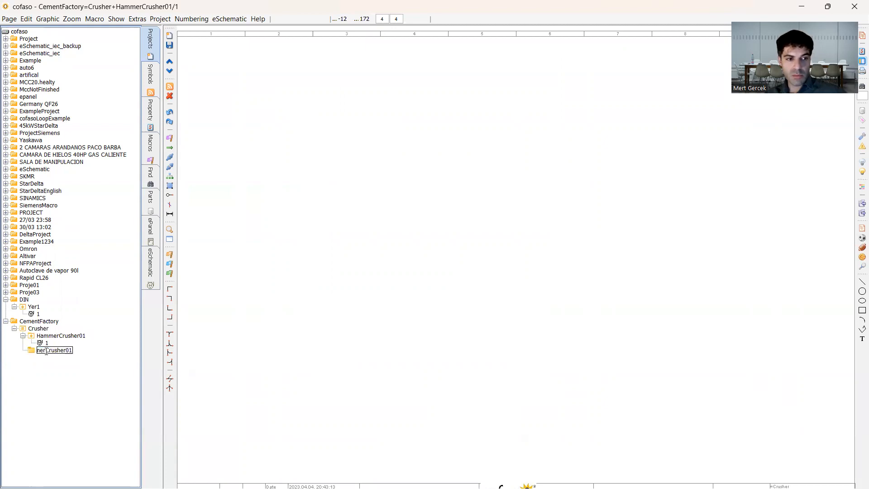
key("BackSpace")
type("2")
key("Return")
left_click(47, 350)
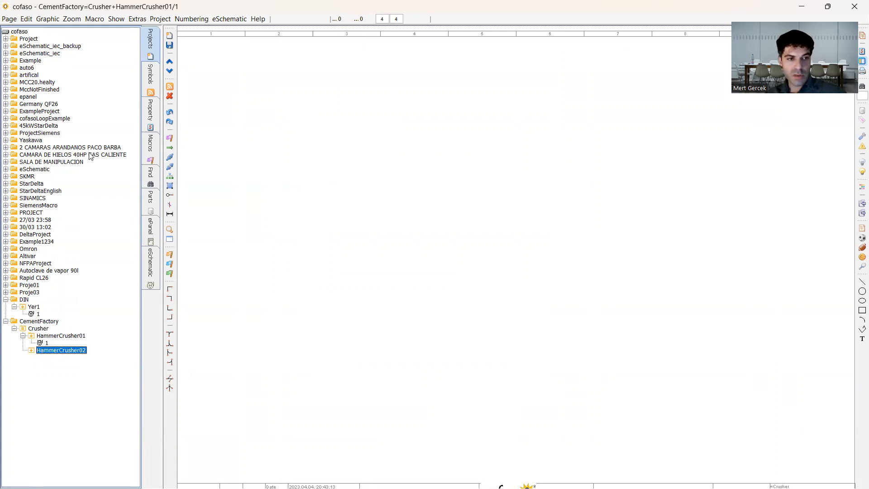
double_click(167, 38)
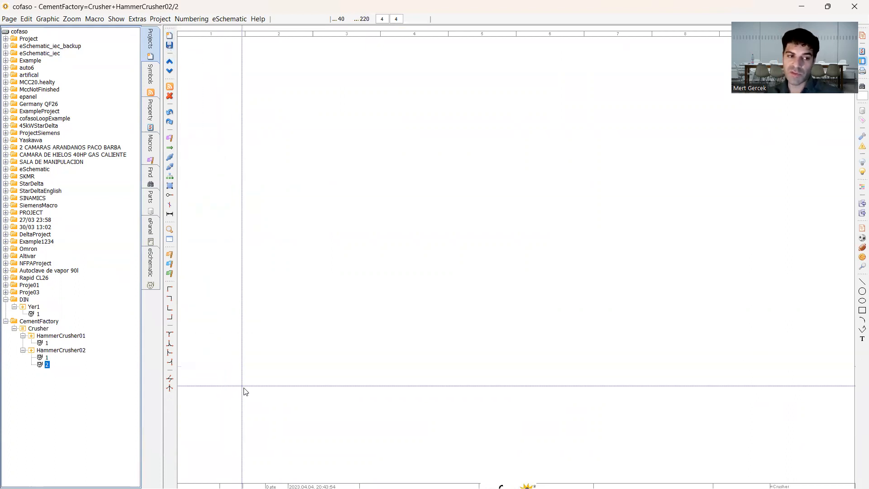
Reopen the DIN layout drawing and examine the Hammer Crusher panels and the Roller Crusher area.
left_click(36, 314)
scroll(321, 281, "down", 1)
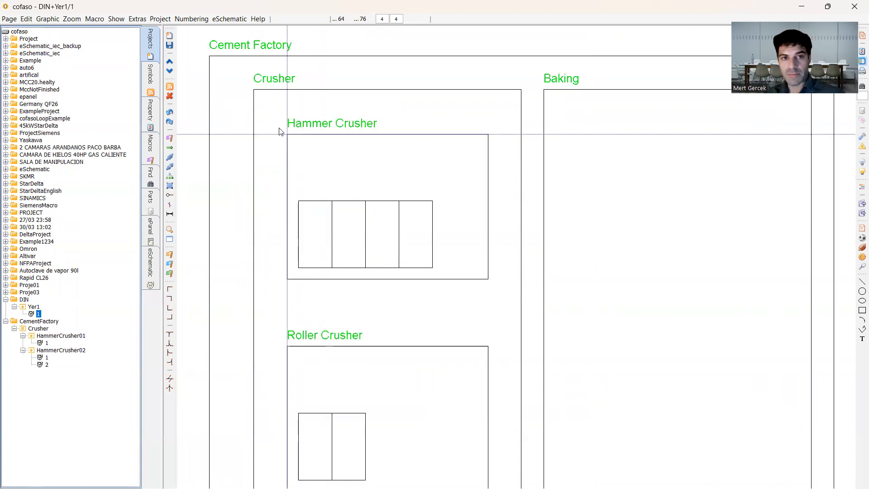
scroll(342, 322, "down", 1)
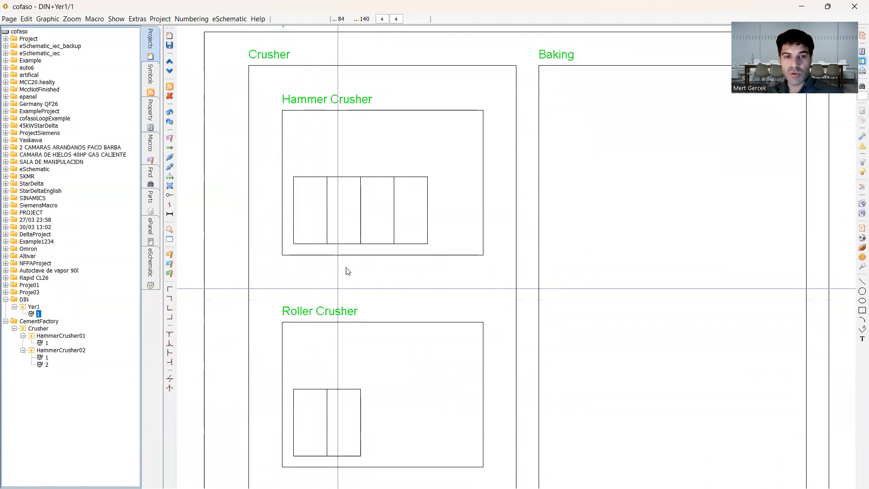
left_click_drag(361, 155, 397, 279)
left_click_drag(396, 167, 451, 278)
left_click(372, 311)
left_click_drag(268, 301, 363, 342)
Add a second-level location named RollerCrusher01 under Crusher and give it two pages.
left_click(38, 328)
left_click(169, 35)
double_click(50, 372)
type("R")
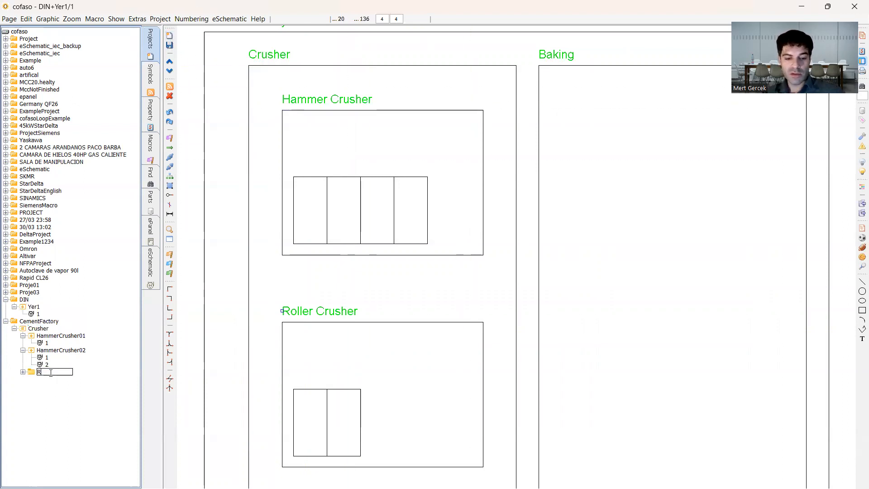
type("ollerCrusher01")
key("ctrl+a")
left_click(51, 373)
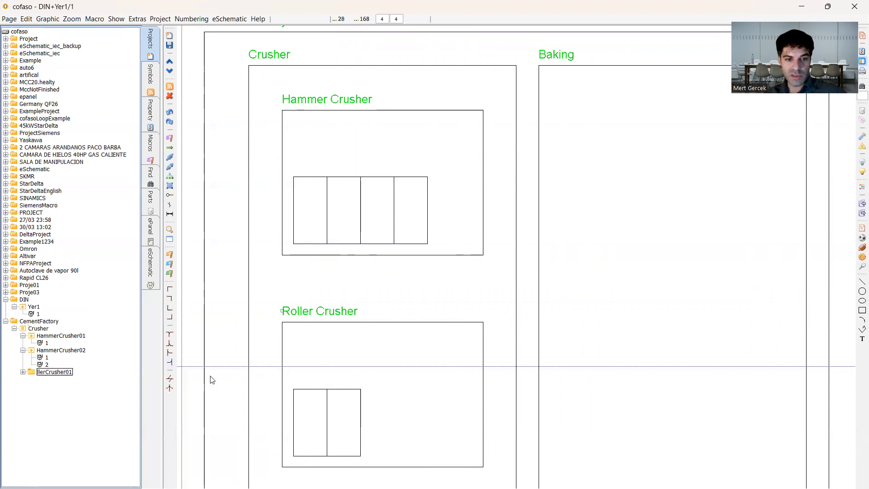
key("Return")
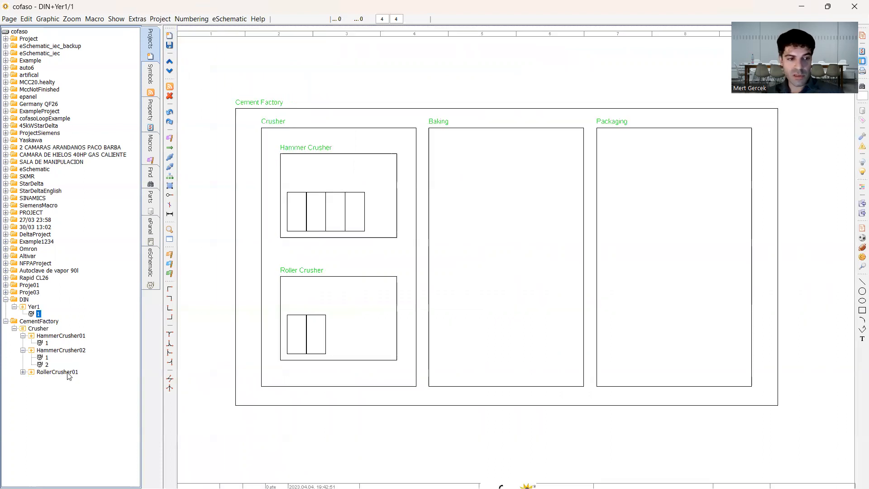
left_click(68, 374)
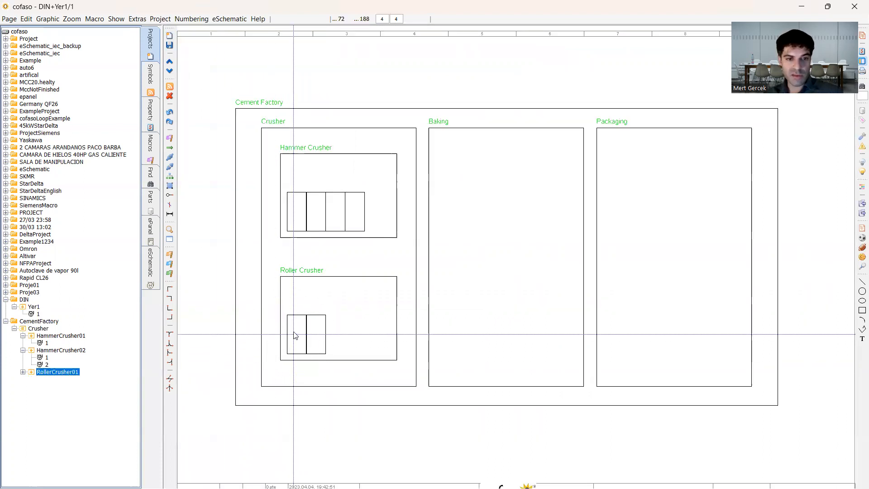
left_click(169, 36)
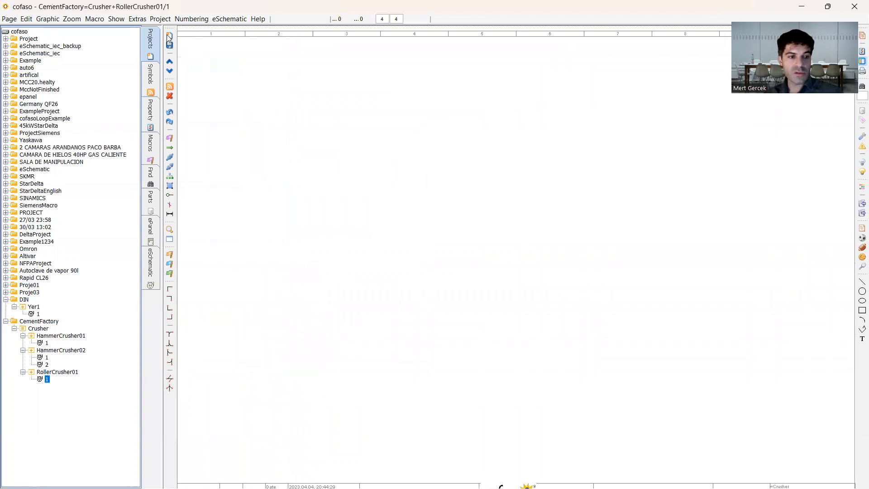
Add a second-level location named RollerCrusher02 under Crusher and give it two pages.
left_click(35, 329)
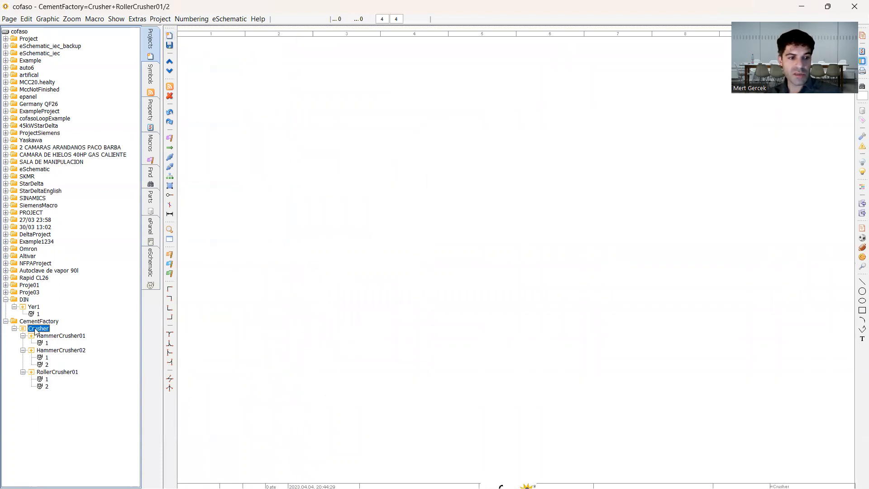
left_click(169, 35)
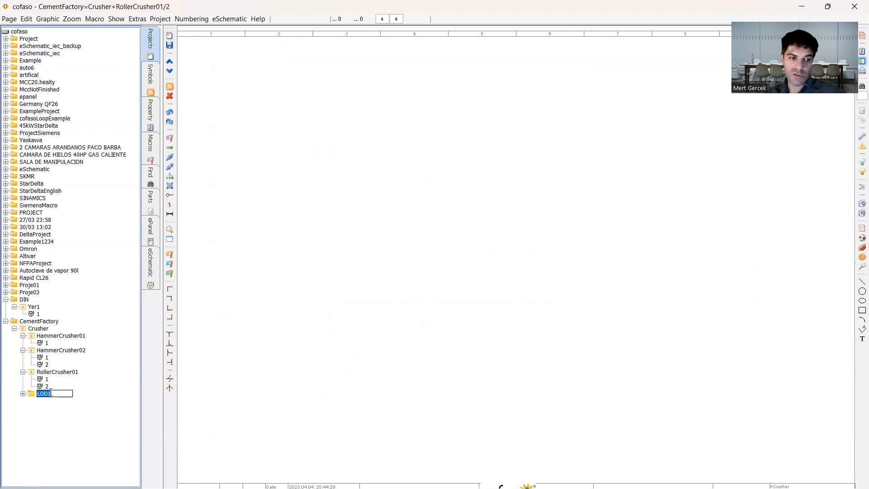
key("ctrl+v")
key("BackSpace")
type("2")
key("Return")
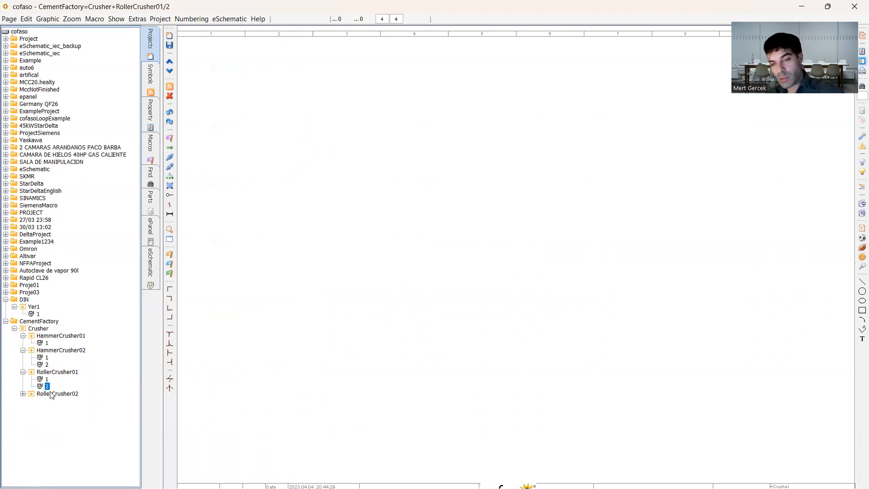
left_click(51, 394)
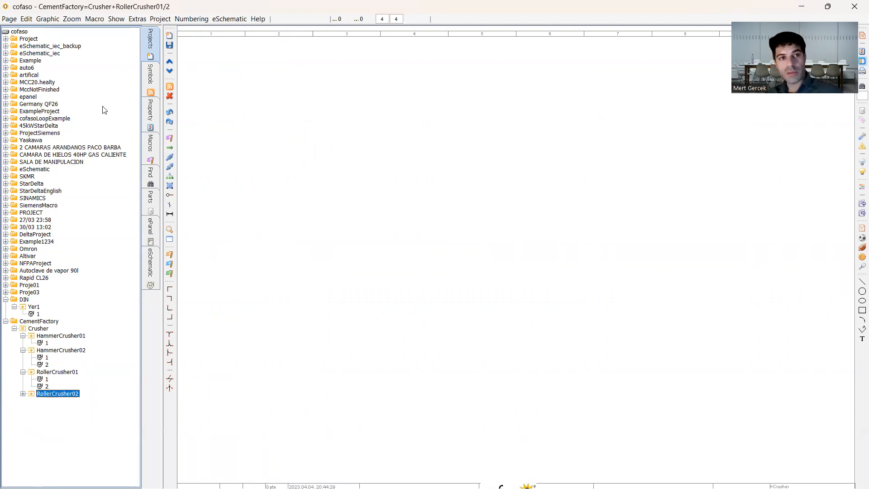
left_click(168, 36)
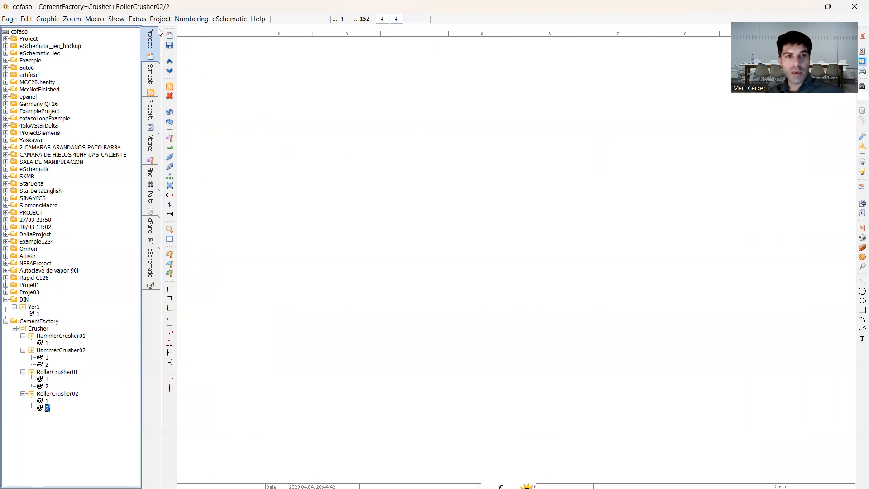
Check the Baking area in the layout drawing and add a first-level group named Baking to the CementFactory project.
left_click(36, 313)
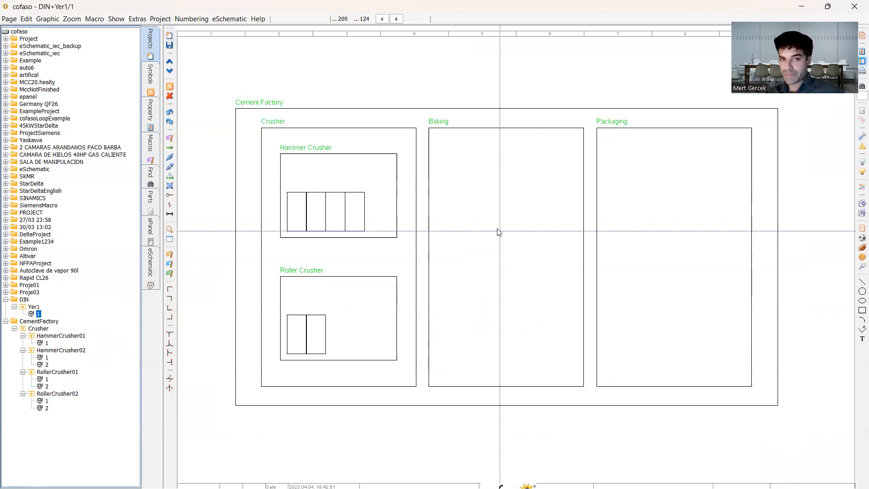
left_click_drag(423, 115, 584, 392)
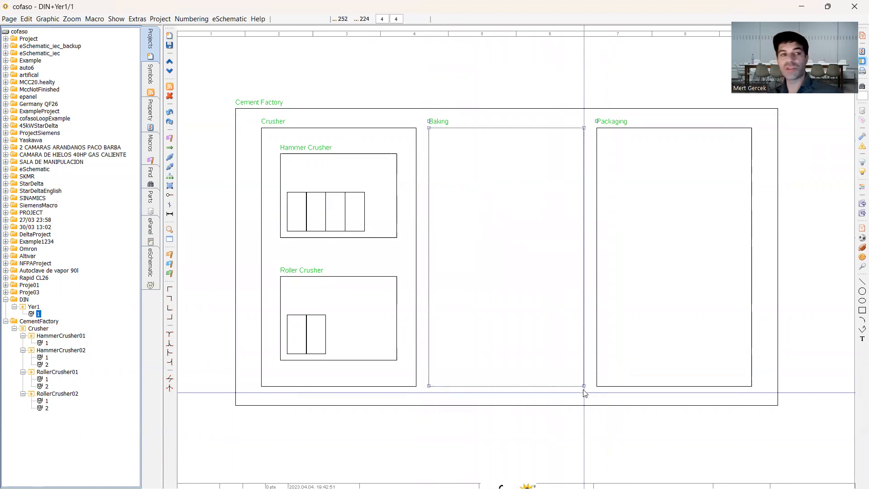
left_click(41, 322)
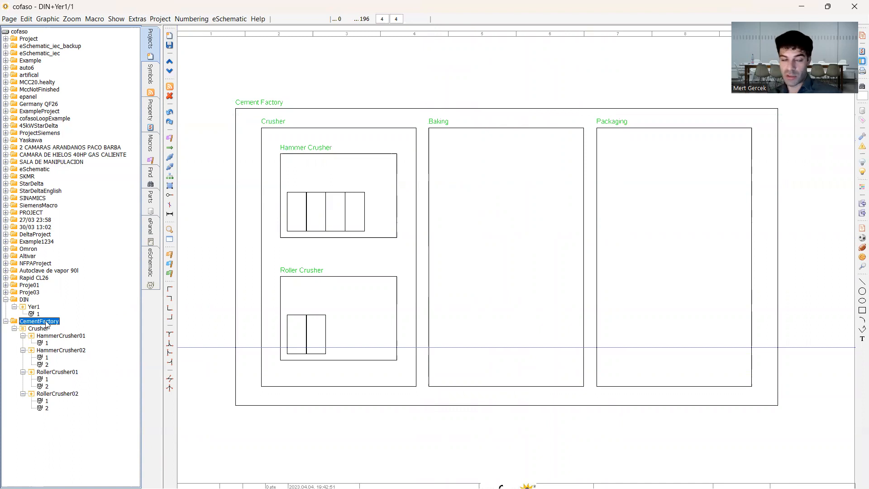
left_click(170, 36)
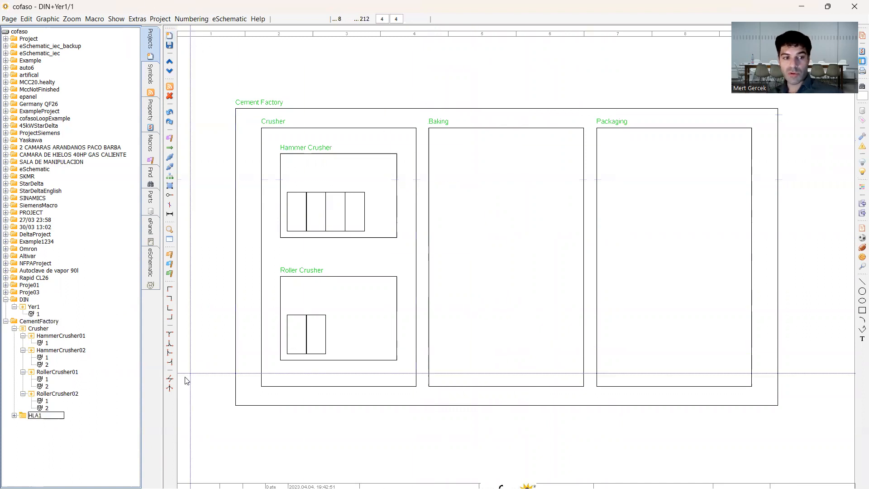
type("Baking")
key("Return")
Add a second-level location named Baking01 under Baking and give it one page.
left_click(43, 416)
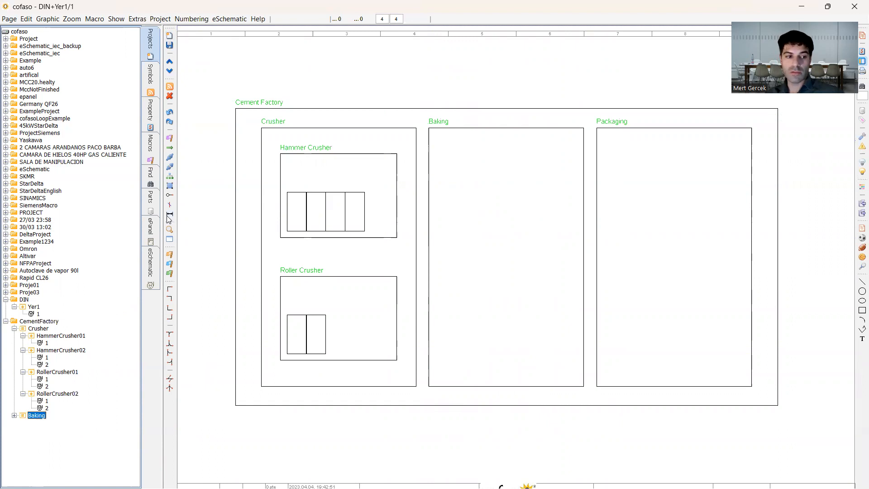
left_click(170, 36)
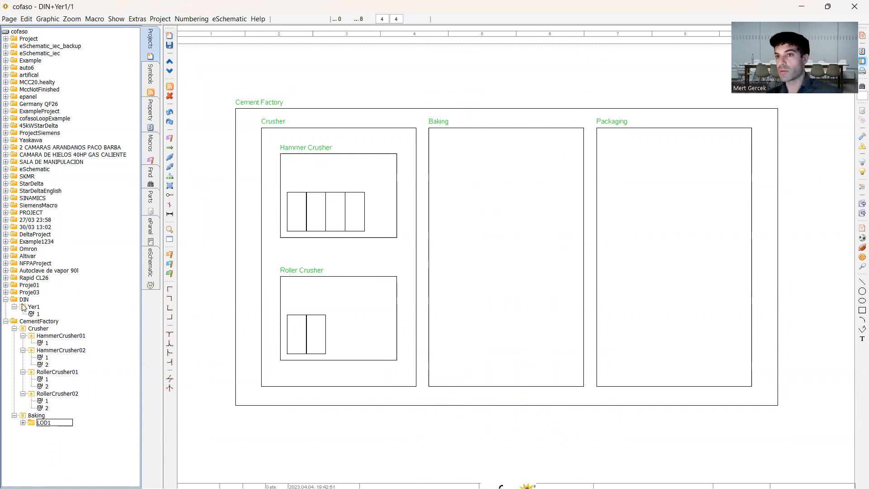
double_click(59, 421)
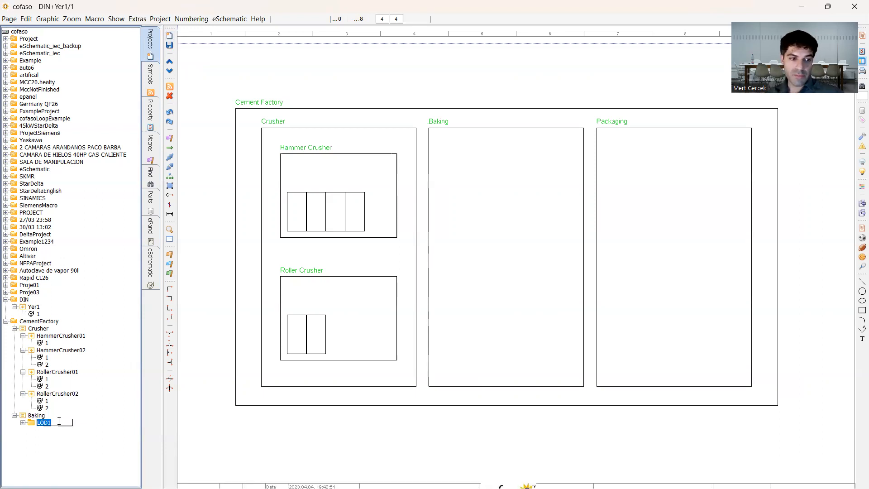
type("Bakin")
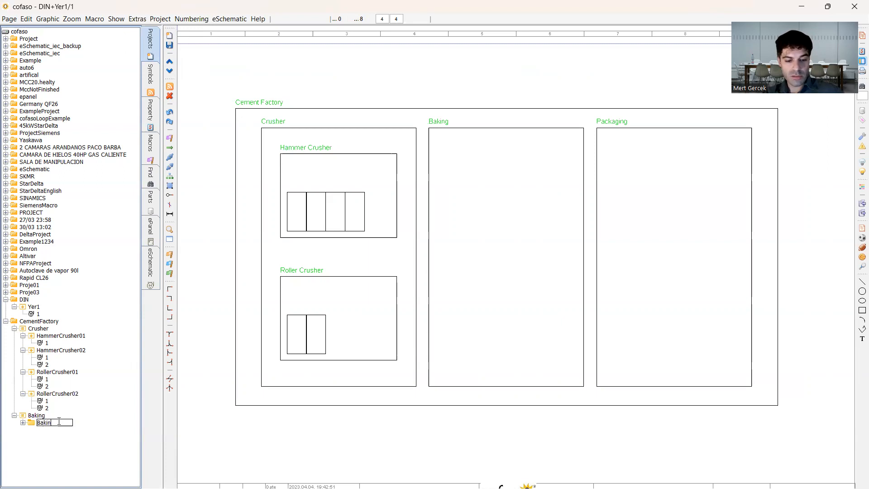
key("Return")
double_click(58, 422)
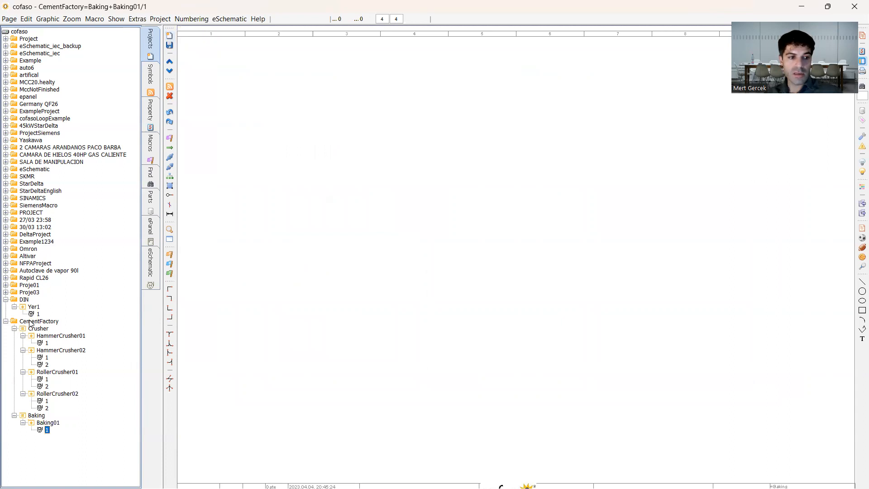
Return to the layout drawing and add a first-level group named Packaging to the CementFactory project.
left_click(31, 321)
left_click(38, 314)
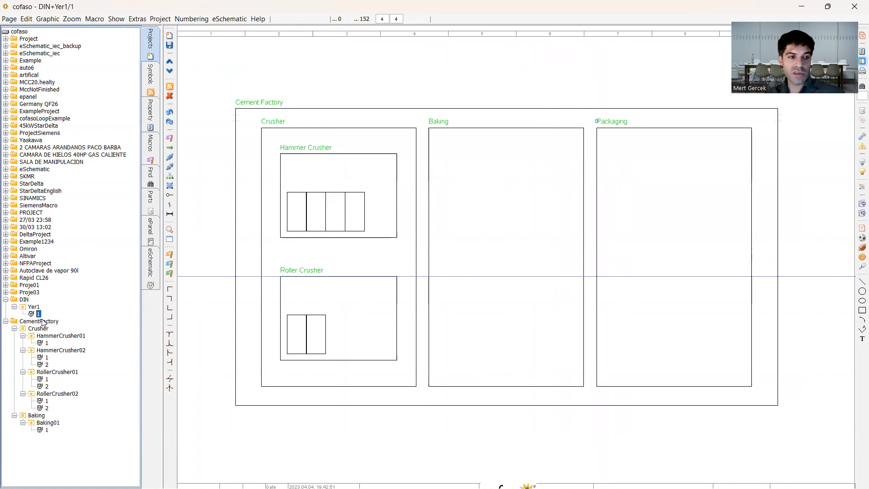
left_click(38, 321)
left_click(169, 36)
double_click(56, 439)
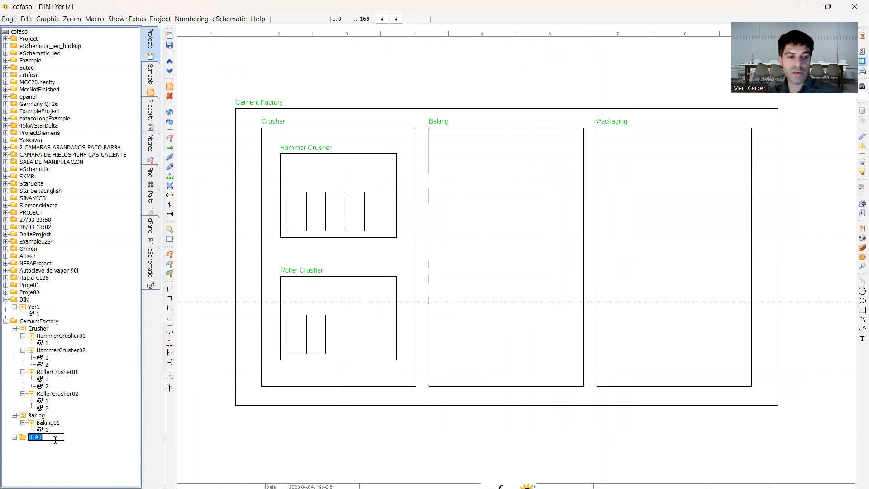
type("Packaging")
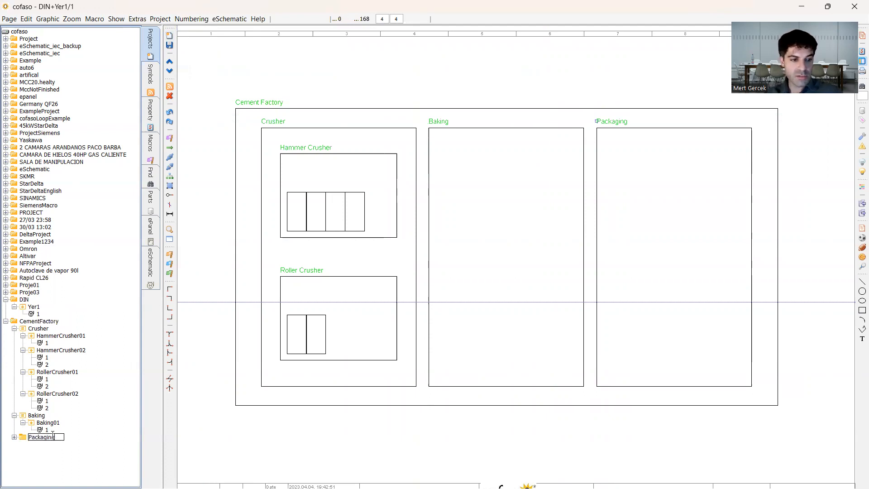
key("Return")
Add a second-level location with its default name and two pages under Packaging, and return to the DIN layout drawing.
left_click(51, 437)
left_click(170, 40)
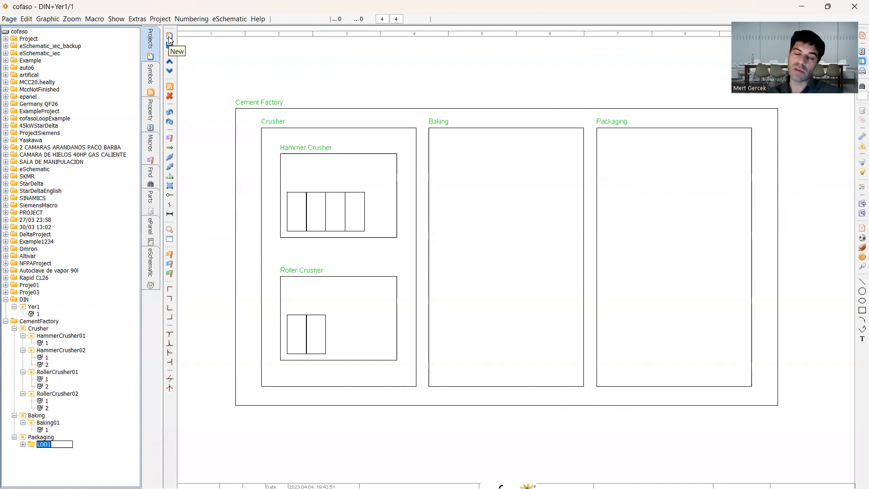
left_click(170, 40)
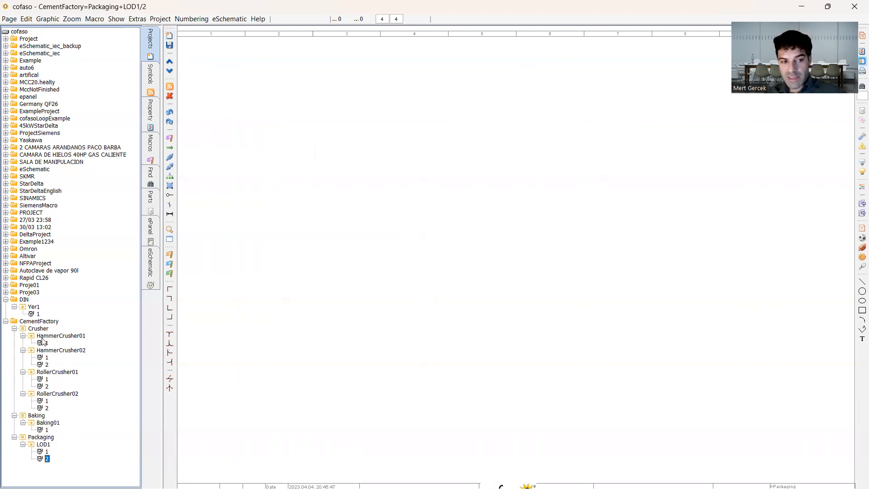
left_click(38, 314)
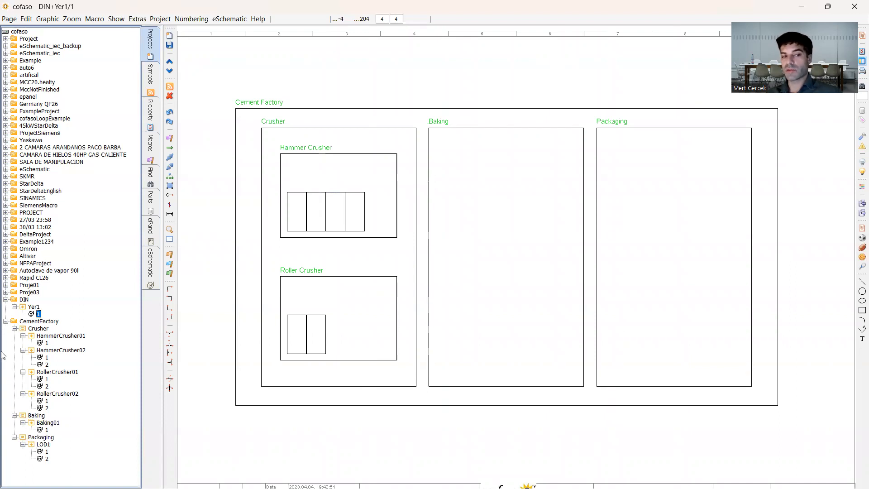
Review the CementFactory project tree and inspect the title block of the DIN layout page.
left_click(6, 322)
left_click(6, 321)
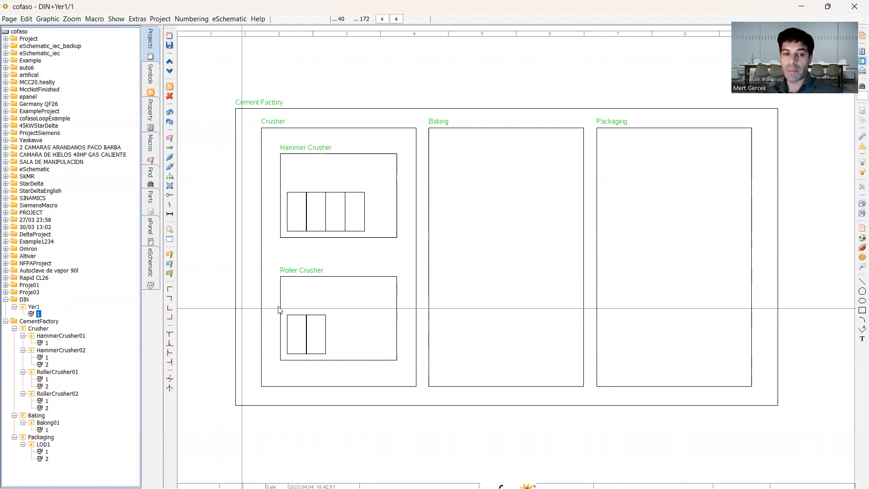
left_click(64, 336)
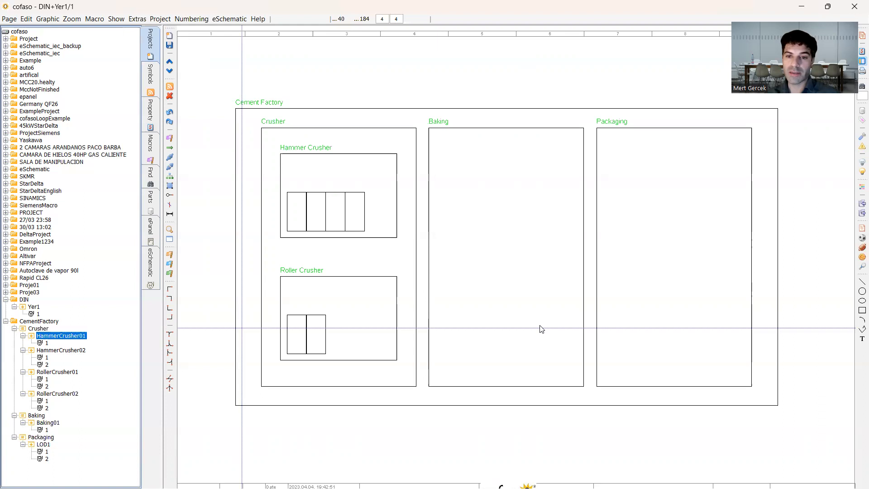
middle_click_drag(761, 340, 627, 280)
scroll(682, 409, "up", 2)
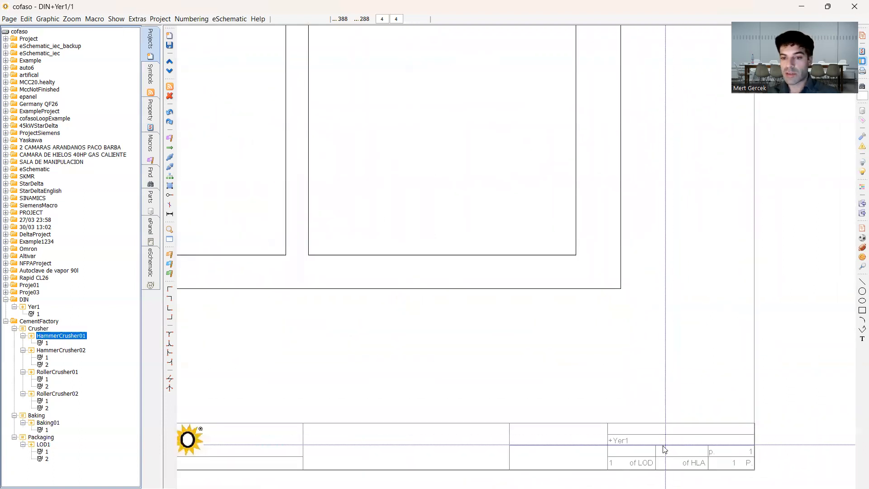
Open page 1 of HammerCrusher02 and examine the group and location designations in its title block.
left_click(42, 358)
middle_click_drag(466, 395, 427, 254)
scroll(739, 361, "up", 6)
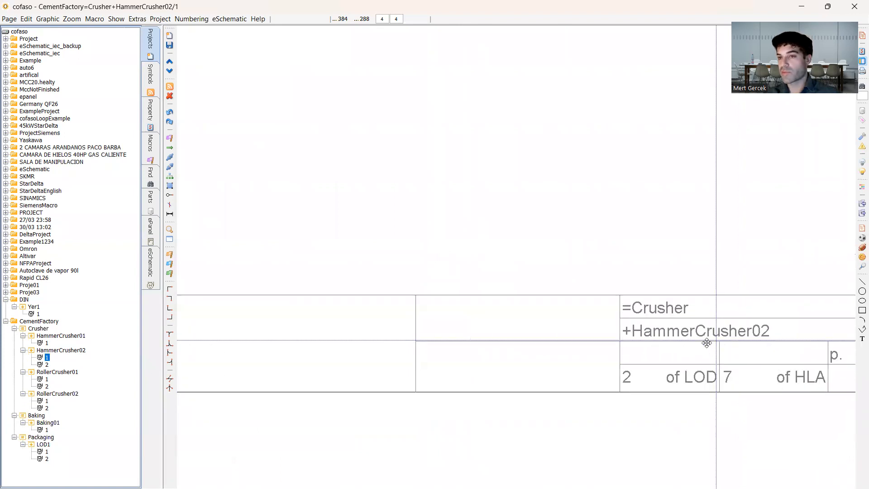
middle_click_drag(706, 343, 599, 335)
left_click_drag(516, 287, 674, 344)
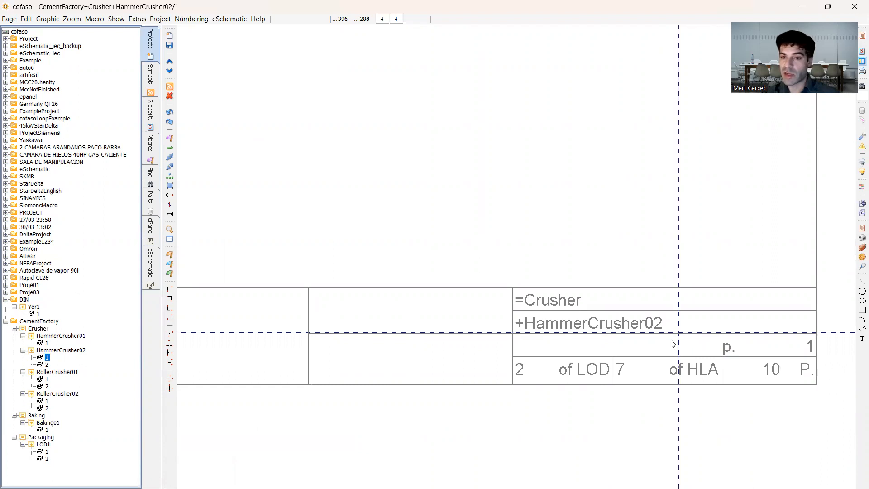
left_click_drag(516, 286, 678, 333)
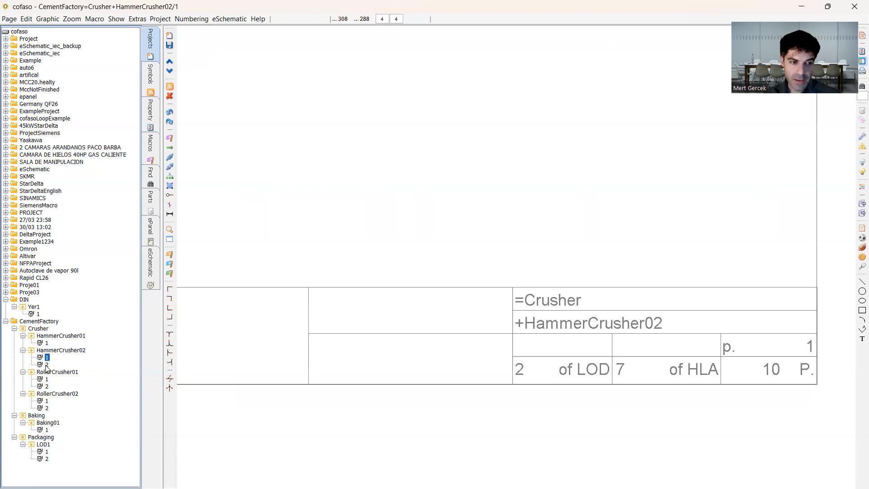
Place a K01 contactor symbol in the upper middle of page 1 of HammerCrusher02, in column 4.
scroll(405, 157, "down", 5)
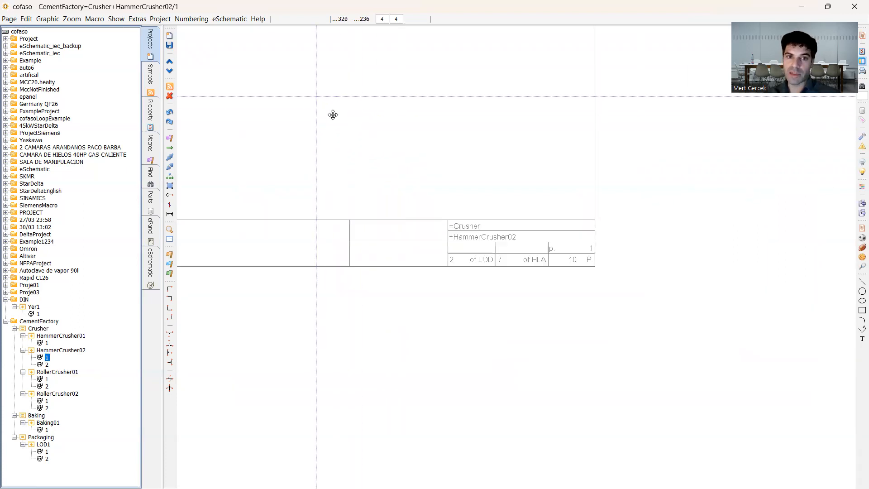
scroll(472, 265, "down", 6)
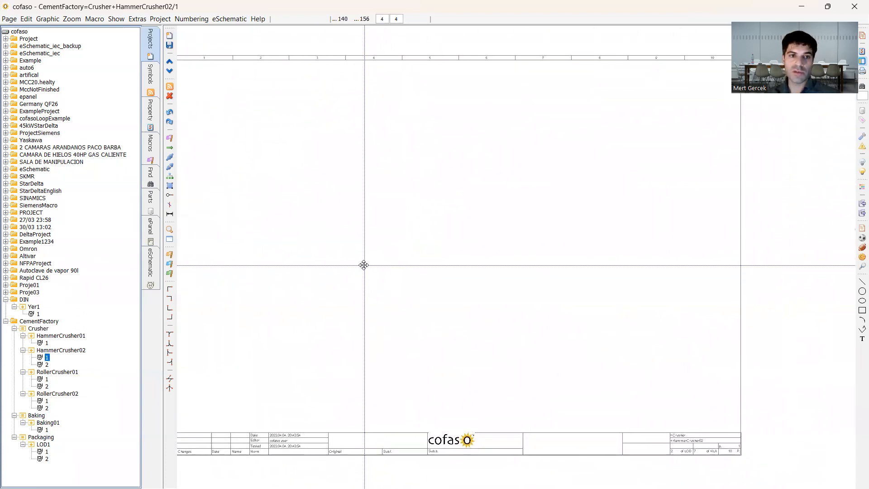
left_click(151, 75)
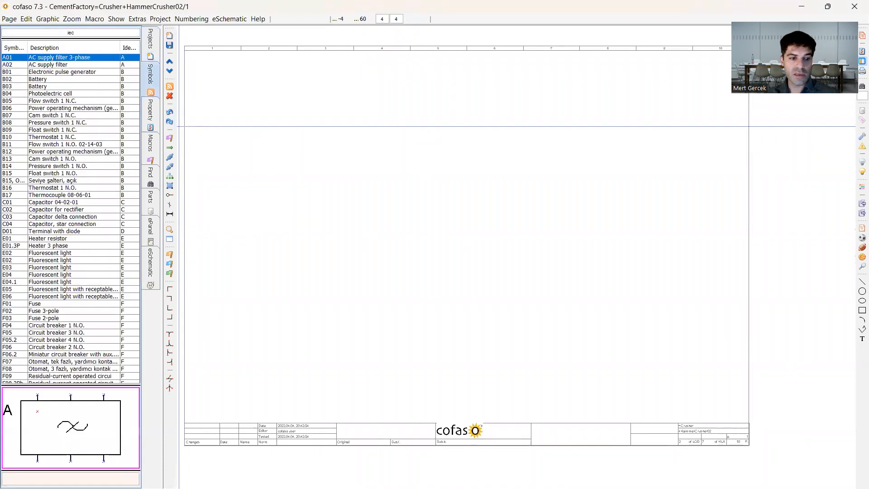
type("k0")
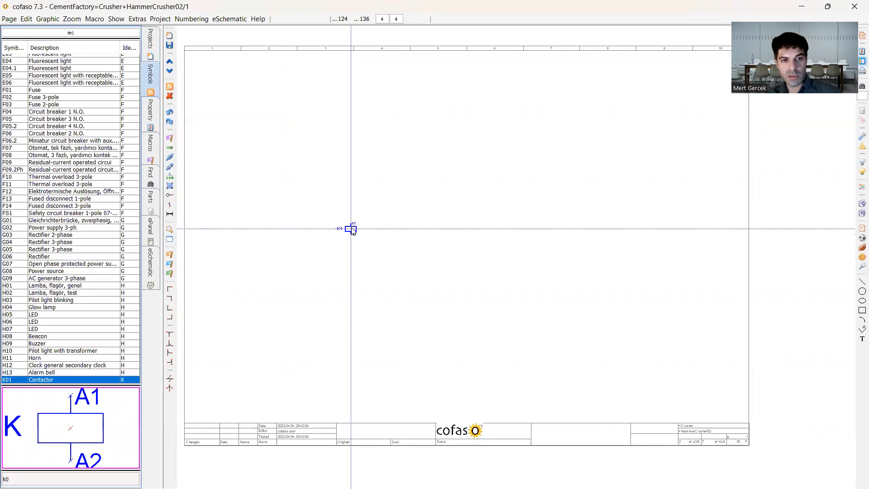
left_click(361, 185)
Review the contactor's full designation in its symbol properties and accept them.
left_click_drag(392, 108, 575, 100)
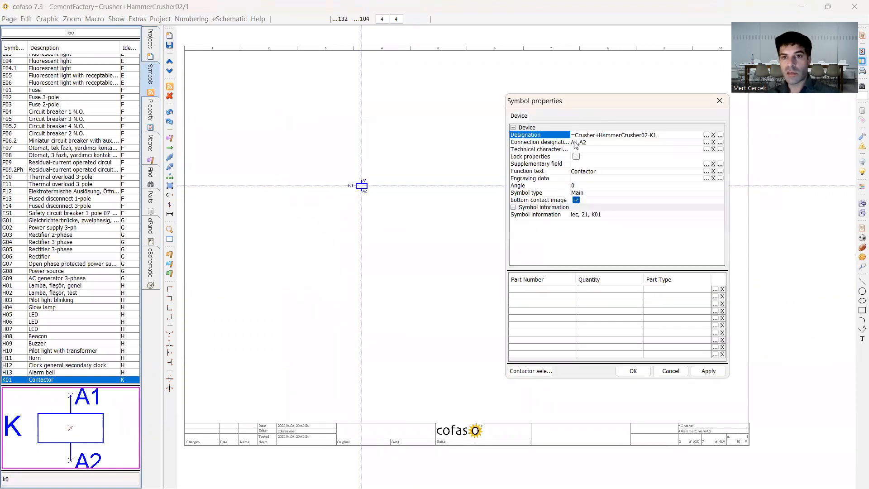
left_click(584, 135)
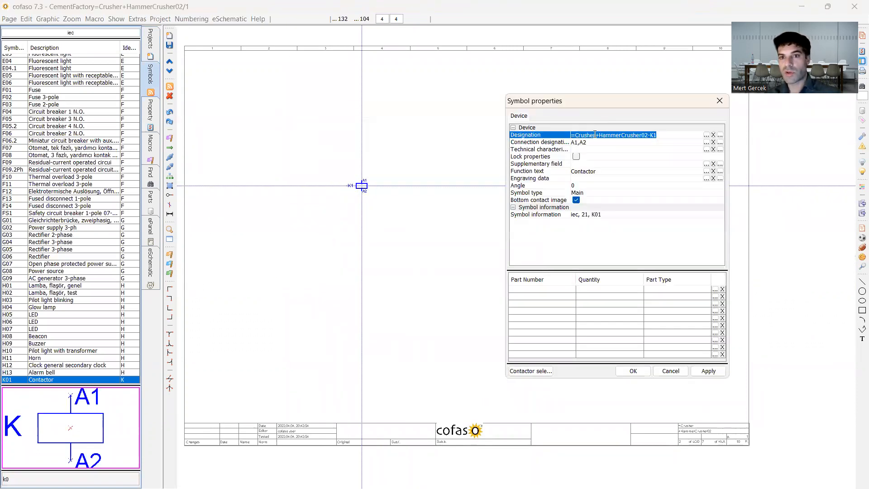
left_click(659, 136)
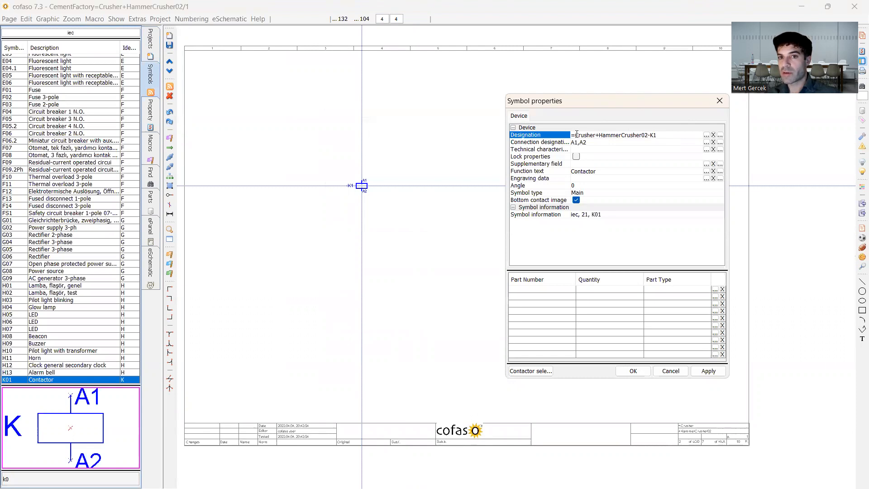
left_click_drag(575, 135, 641, 134)
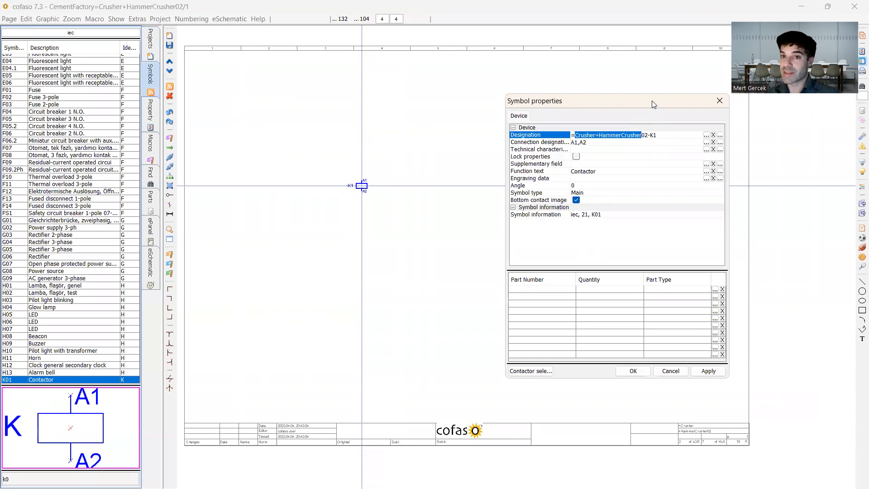
left_click_drag(651, 105, 624, 102)
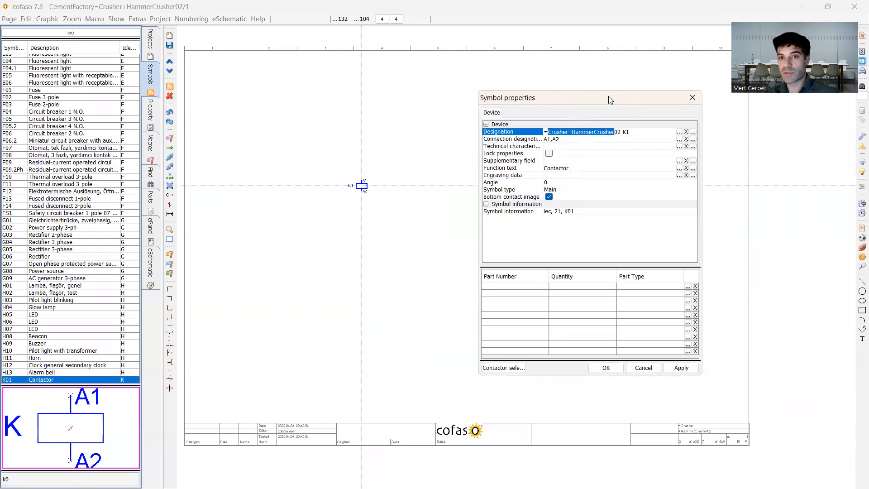
left_click_drag(608, 97, 609, 85)
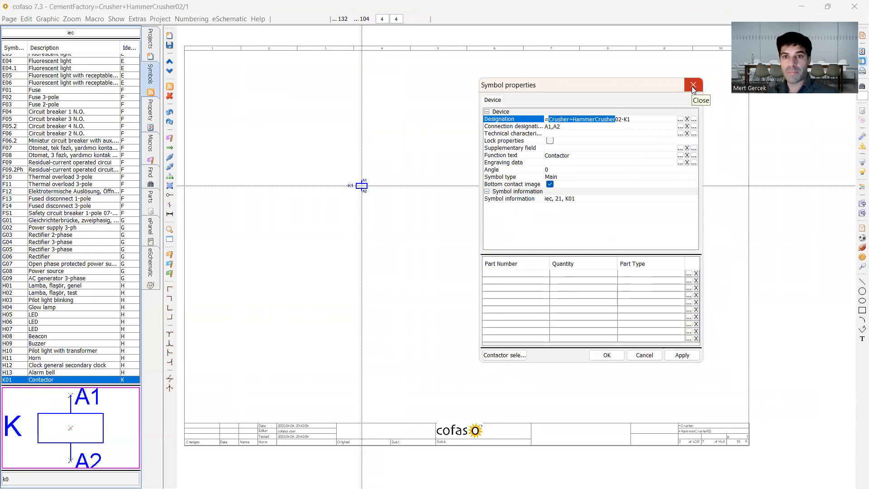
left_click(606, 356)
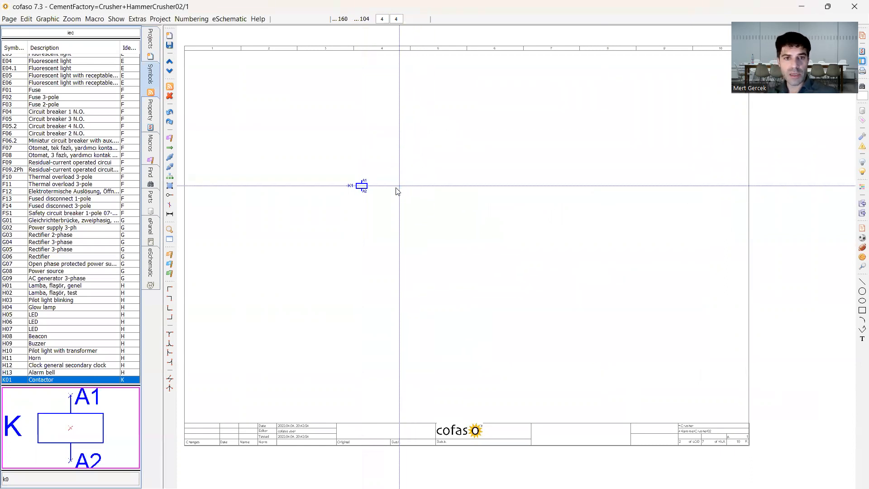
Open page 1 of Baking01, saving the modified HammerCrusher02 page.
left_click(146, 45)
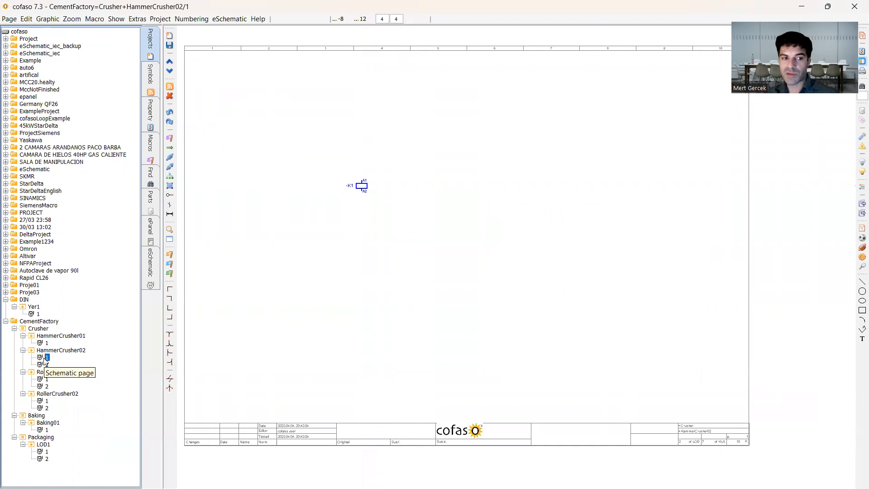
left_click(47, 430)
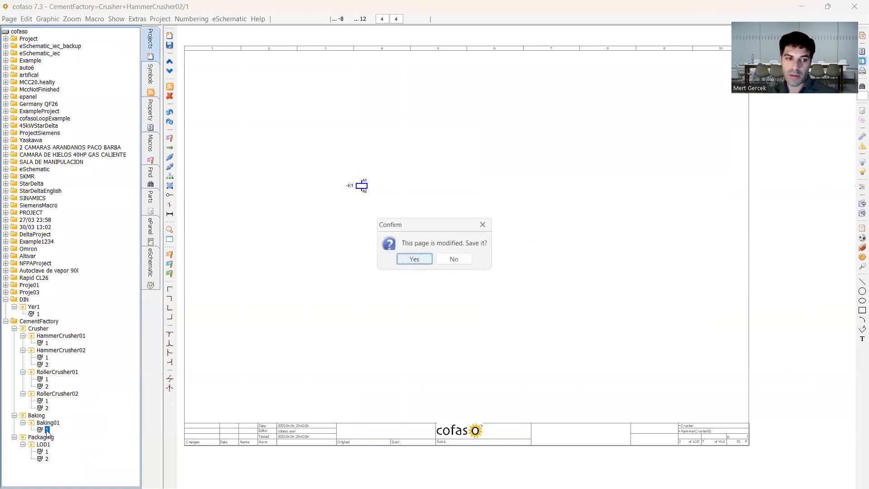
left_click(413, 260)
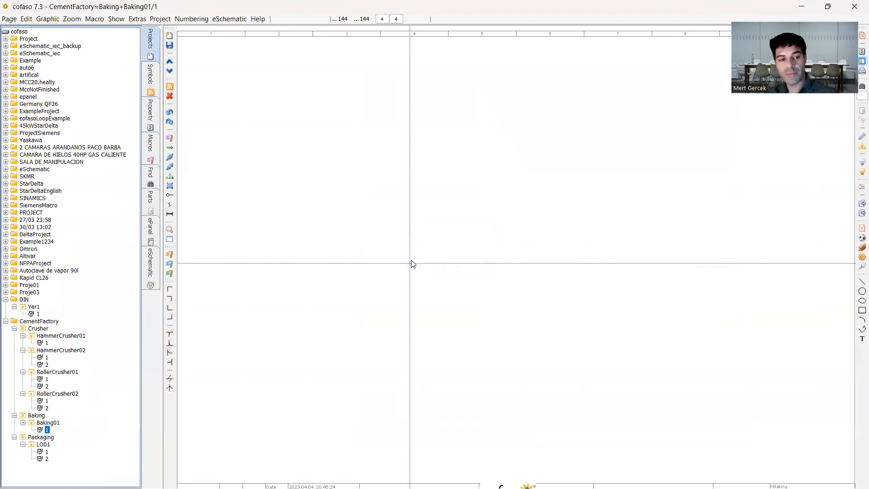
Place an S08 power circuit breaker contact in column 3 on page 1 of Baking01.
left_click(149, 74)
key("BackSpace")
key("BackSpace")
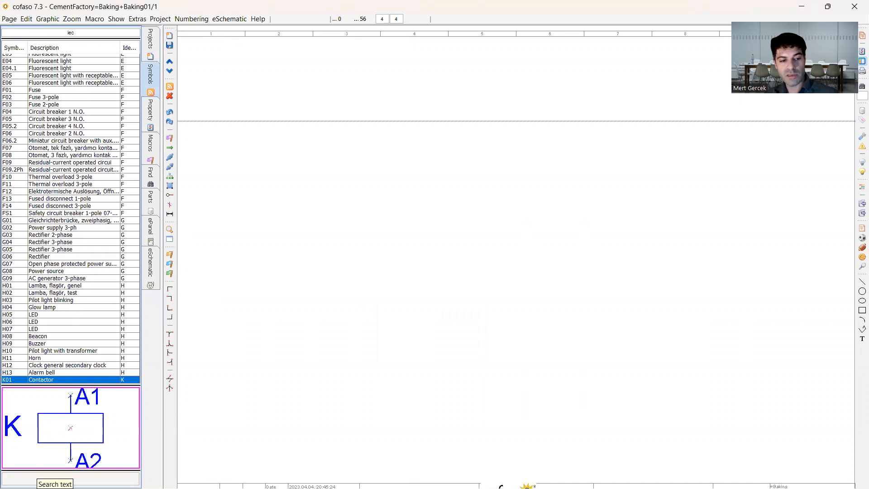
type("s0")
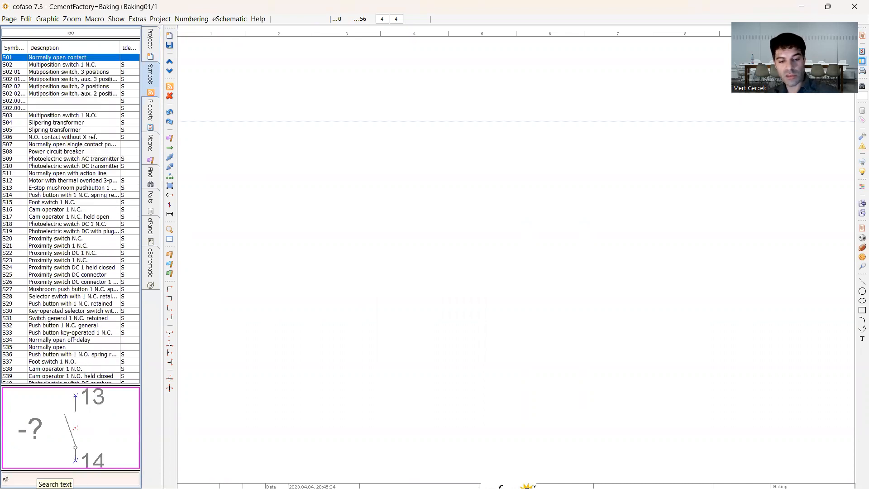
type("8")
left_click(357, 198)
Assign the contact the existing contactor designation =Crusher+HammerCrusher02-K1 and check the cross-reference beside the symbol.
left_click(444, 172)
double_click(443, 171)
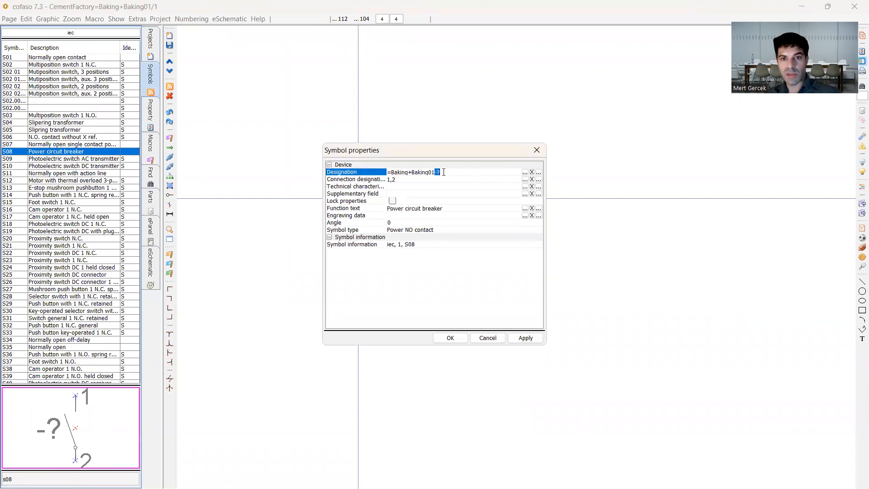
left_click(525, 172)
left_click_drag(410, 165, 642, 181)
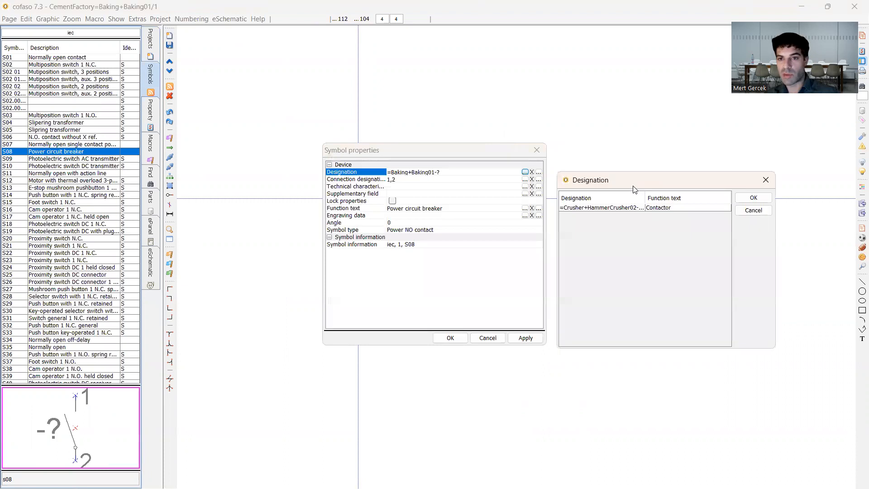
left_click(609, 208)
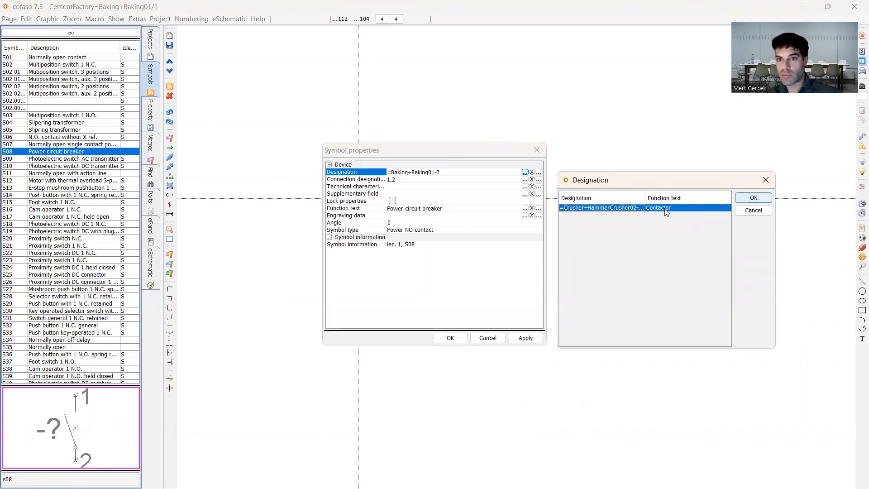
mouse_move(645, 198)
left_mouse_down()
mouse_move(670, 198)
mouse_move(650, 199)
left_mouse_up()
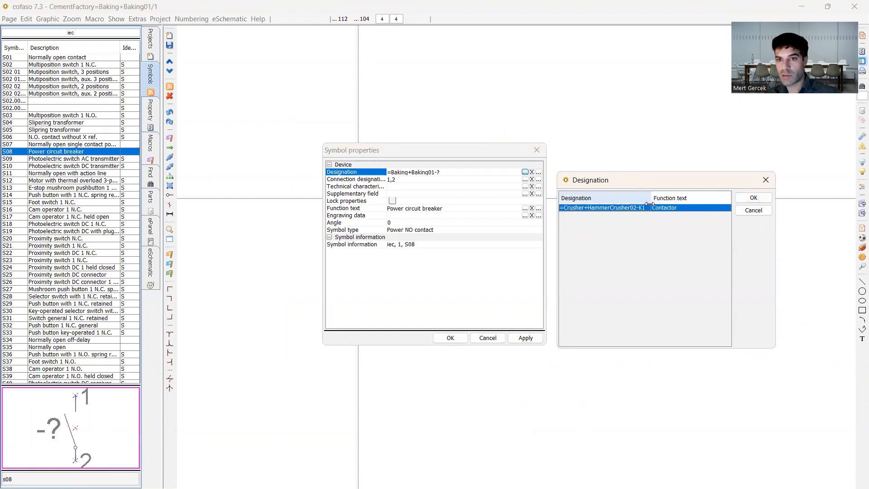
left_click(747, 199)
left_click(450, 338)
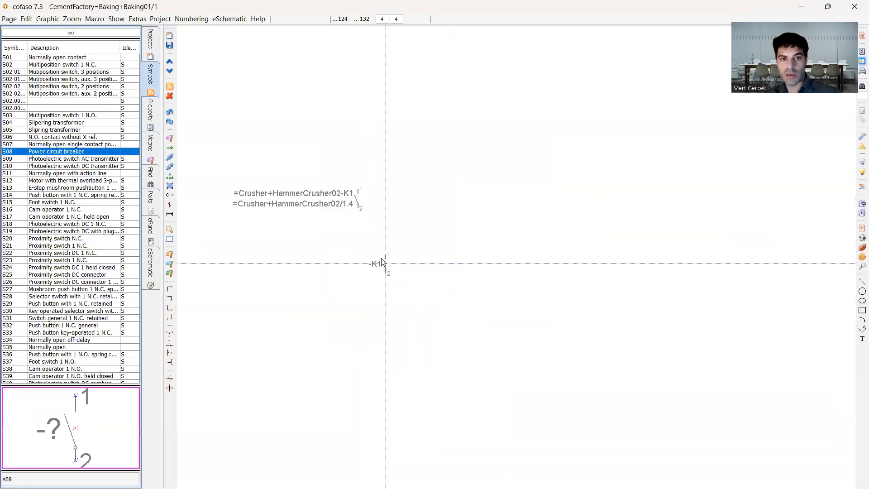
scroll(310, 228, "up", 5)
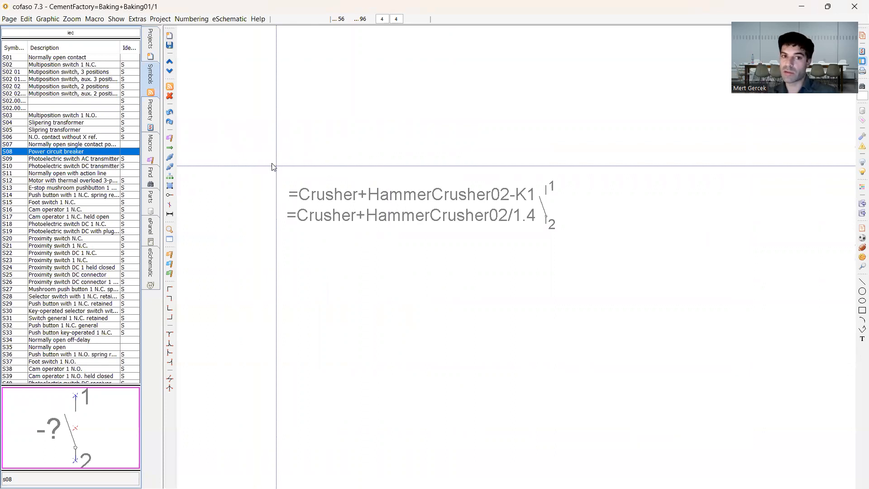
left_click_drag(273, 166, 527, 239)
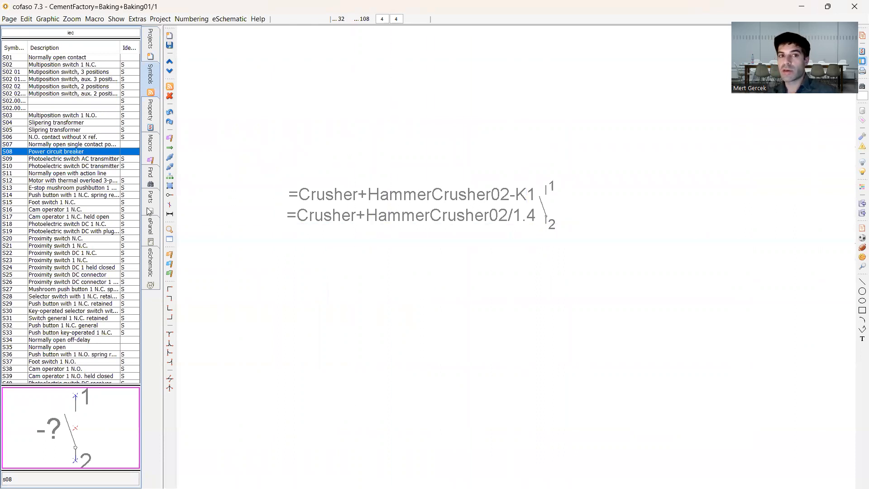
Save the modified Baking01 page and return to page 1 of HammerCrusher02.
left_click(150, 39)
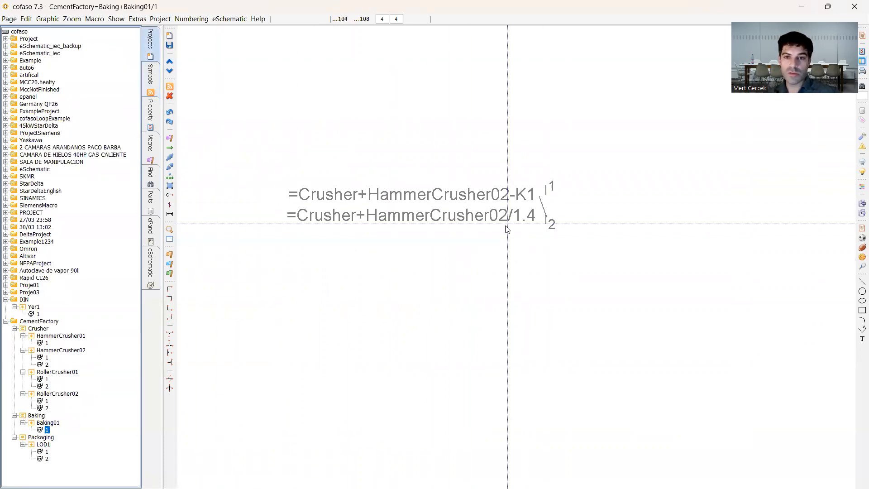
double_click(47, 365)
left_click(425, 264)
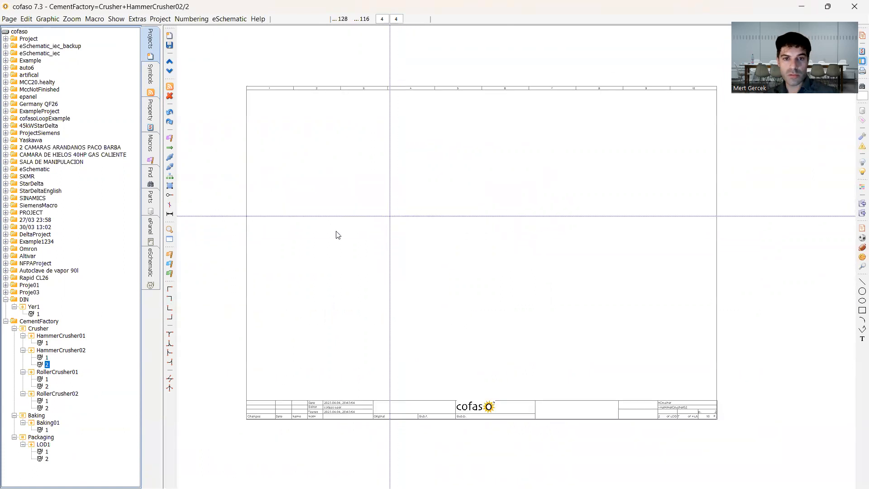
double_click(47, 357)
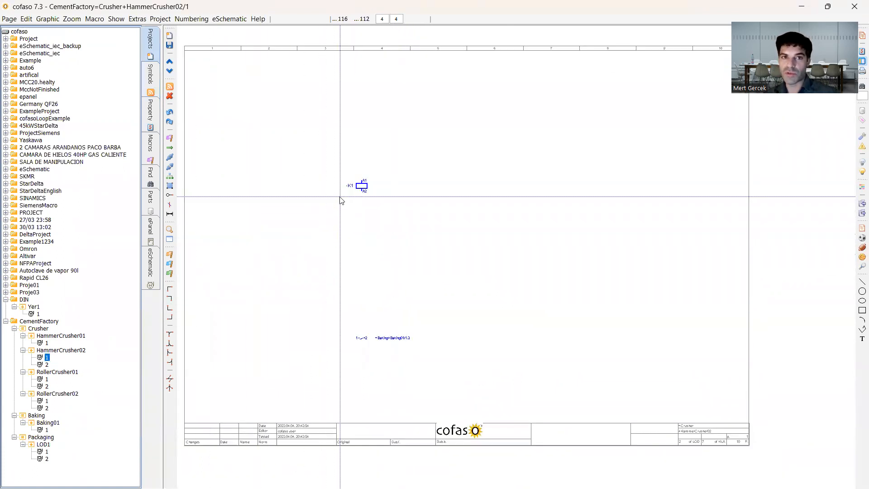
Examine the K1 contactor and the contact cross-reference shown below it on the page.
scroll(376, 284, "up", 3)
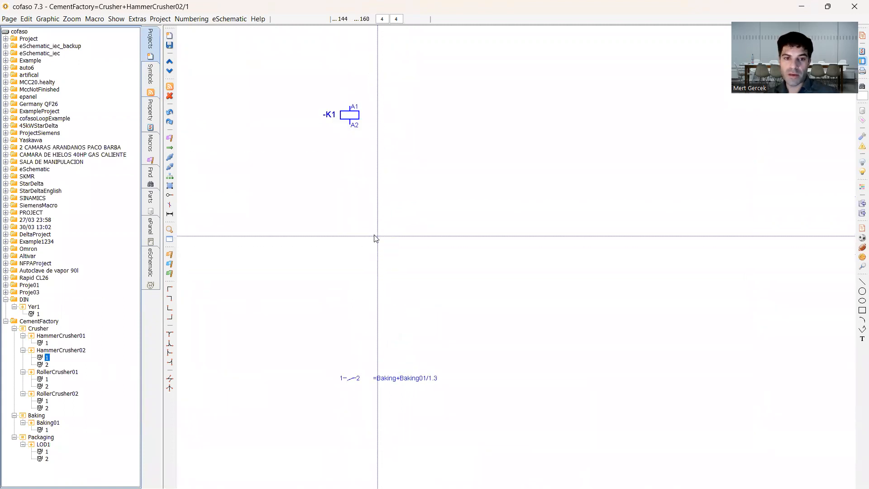
middle_click_drag(374, 238, 402, 270)
left_click_drag(332, 101, 443, 219)
middle_click_drag(509, 354, 506, 230)
scroll(440, 320, "up", 4)
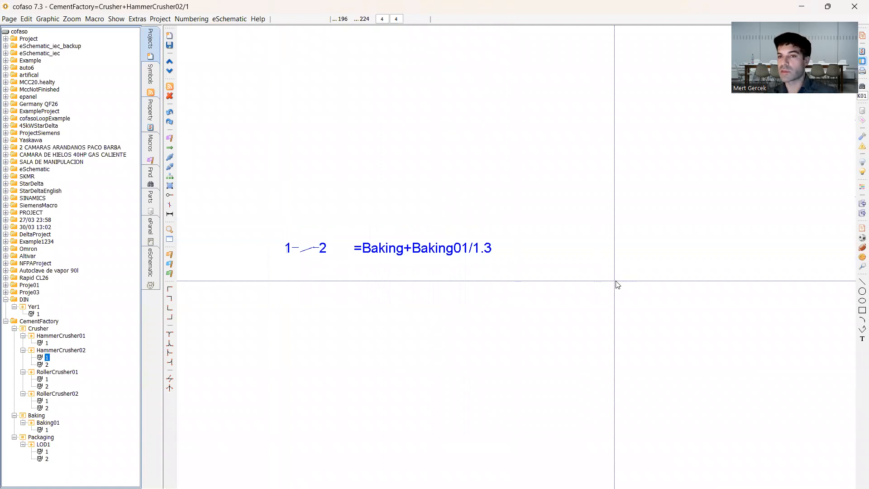
left_click_drag(571, 293, 266, 186)
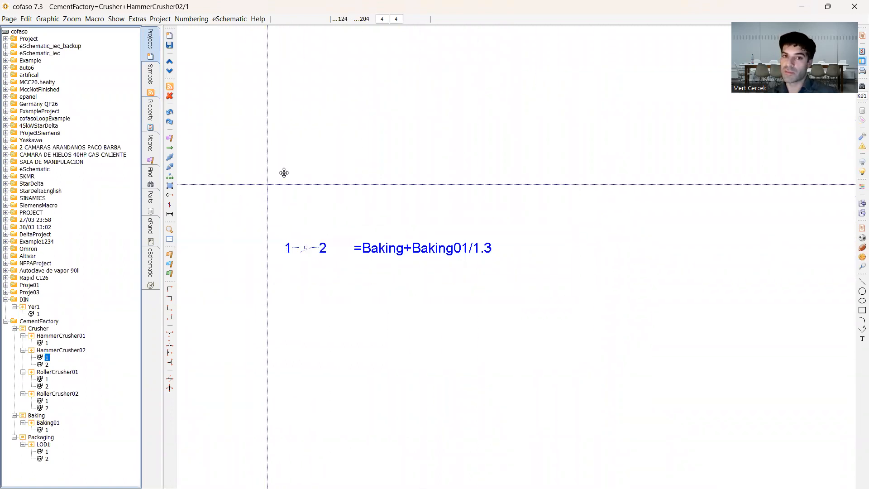
Follow the cross-reference from the K1 contactor on HammerCrusher02 page 1 to its contact on Baking01 page 1 and examine the contact's designation.
scroll(284, 170, "down", 3)
middle_click_drag(297, 113, 361, 369)
left_click(352, 135)
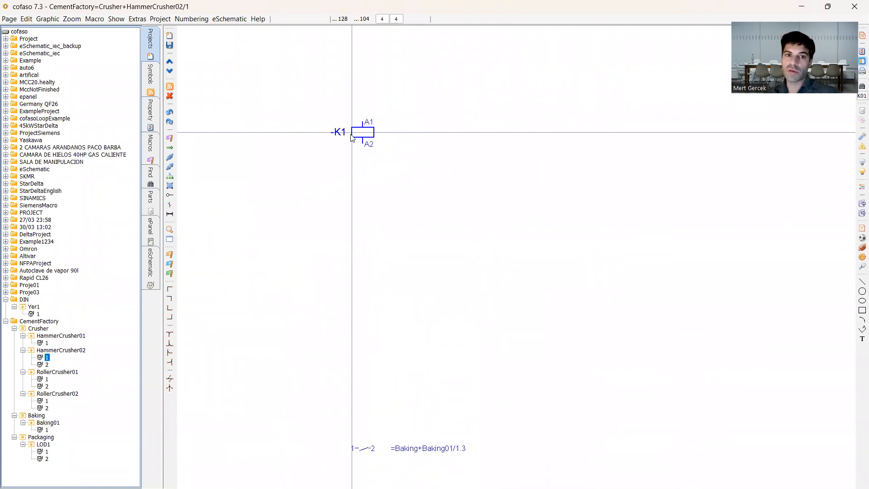
scroll(363, 132, "up", 3)
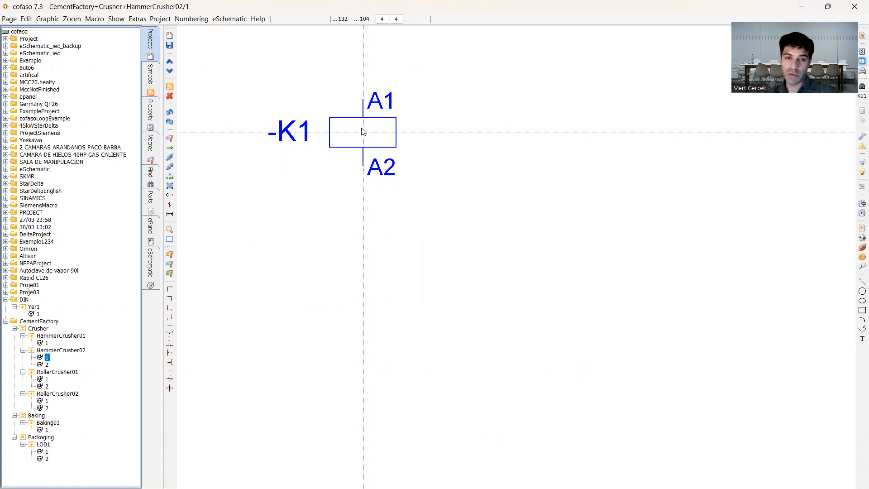
double_click(363, 132)
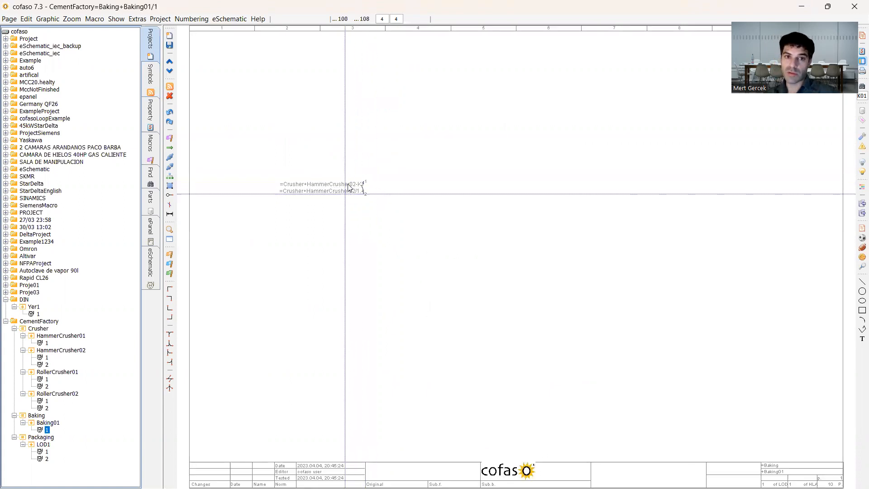
scroll(354, 186, "up", 3)
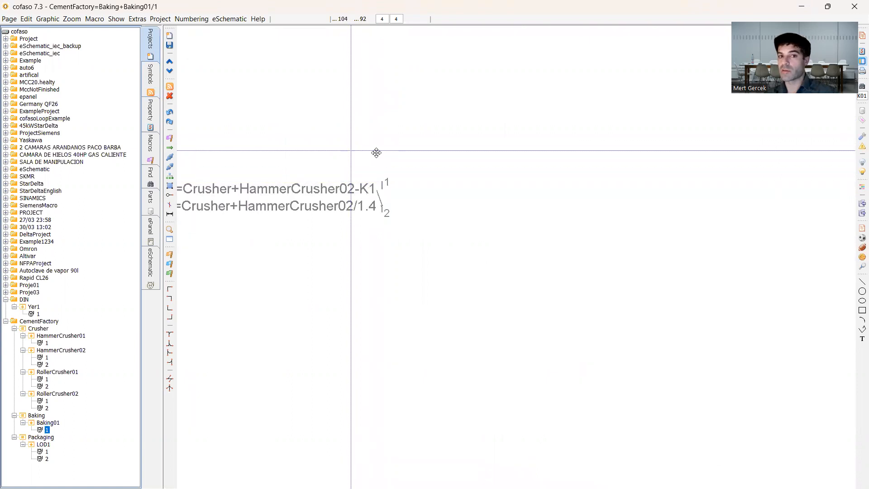
middle_click_drag(376, 152, 437, 152)
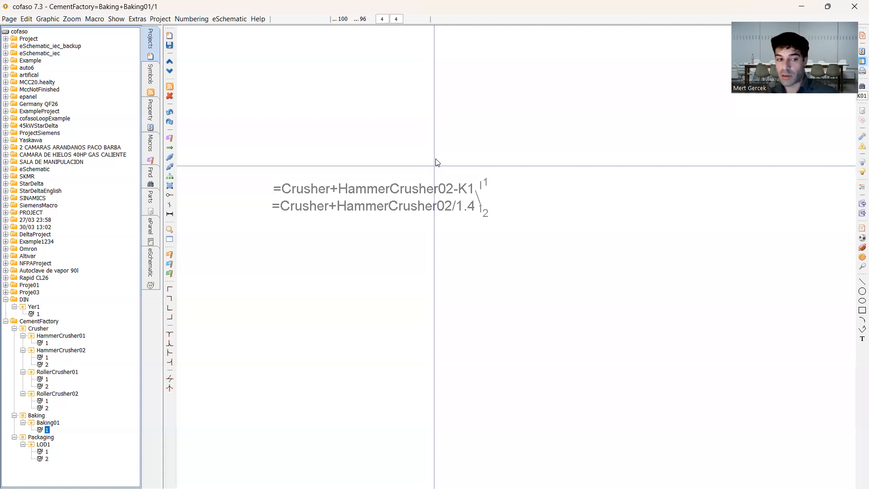
Collapse the CementFactory and DIN projects and start a new project named IEC at the cofaso root.
left_click(6, 320)
left_click(5, 300)
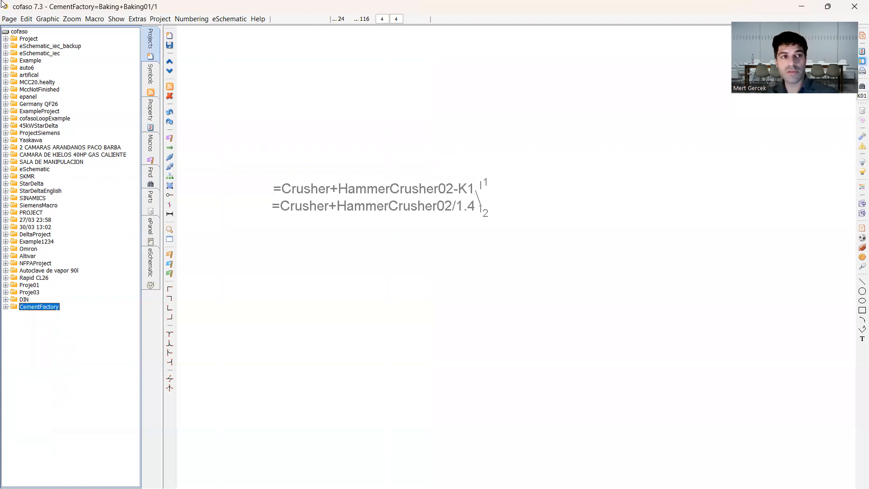
left_click(14, 32)
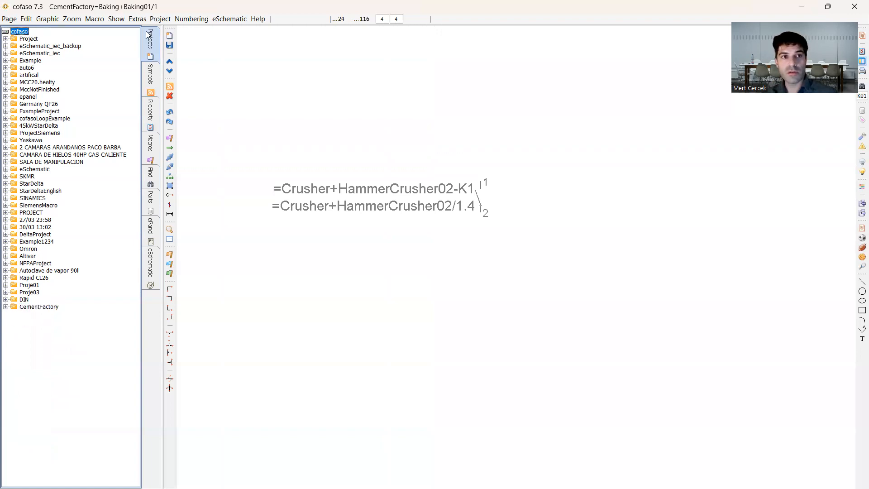
left_click(169, 34)
left_click(506, 119)
type("IEC")
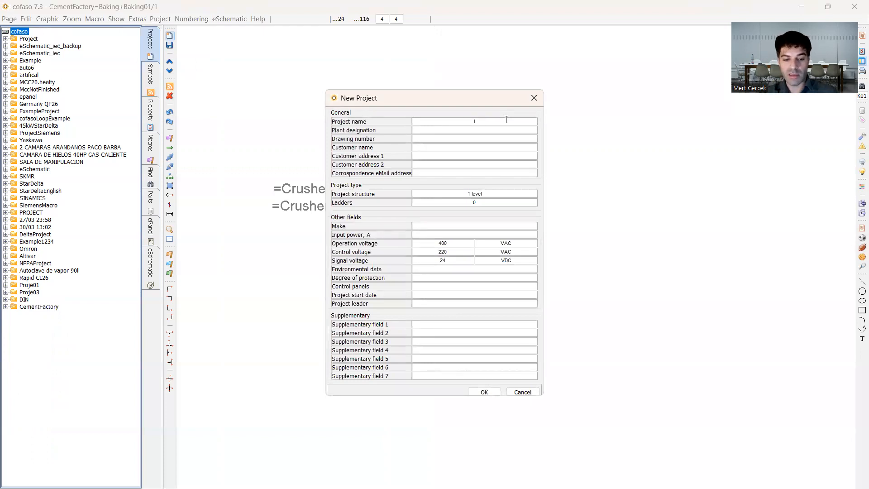
Compare the project structure options, set the structure to 1 level and create the IEC project.
left_click(475, 195)
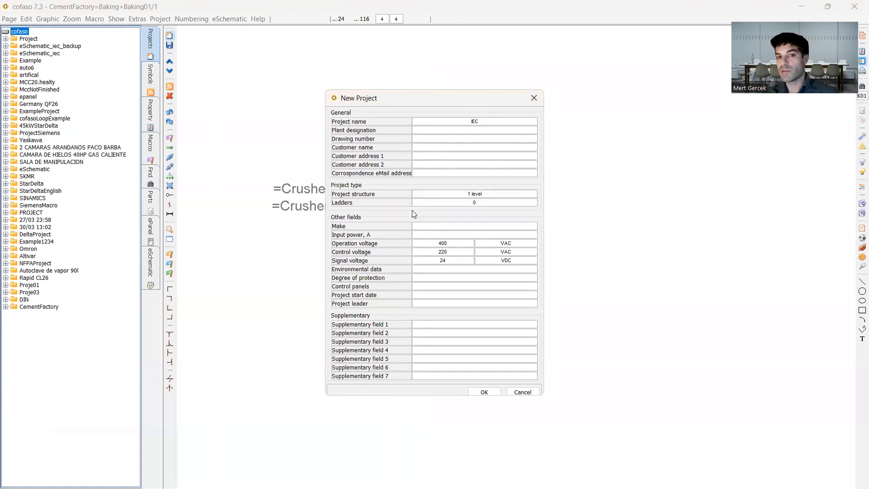
left_click(448, 196)
left_click(448, 196)
left_click(447, 195)
left_click(448, 196)
left_click(448, 195)
left_click(448, 196)
left_click(449, 196)
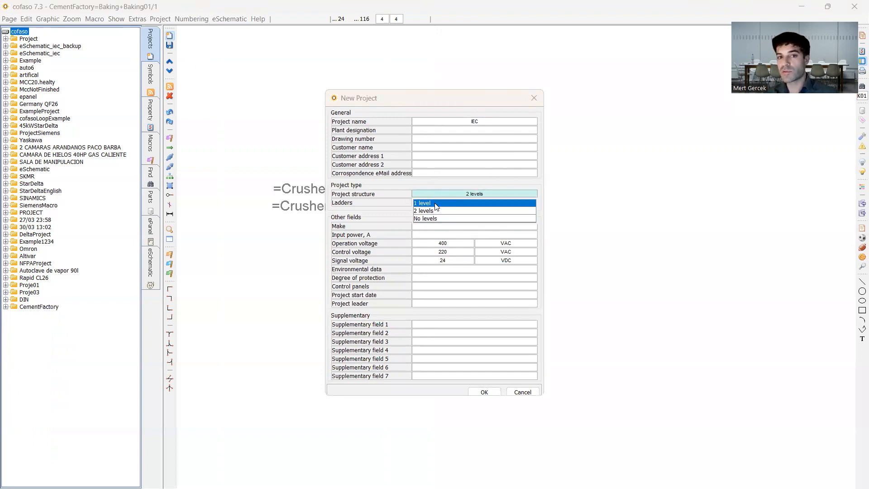
left_click(442, 202)
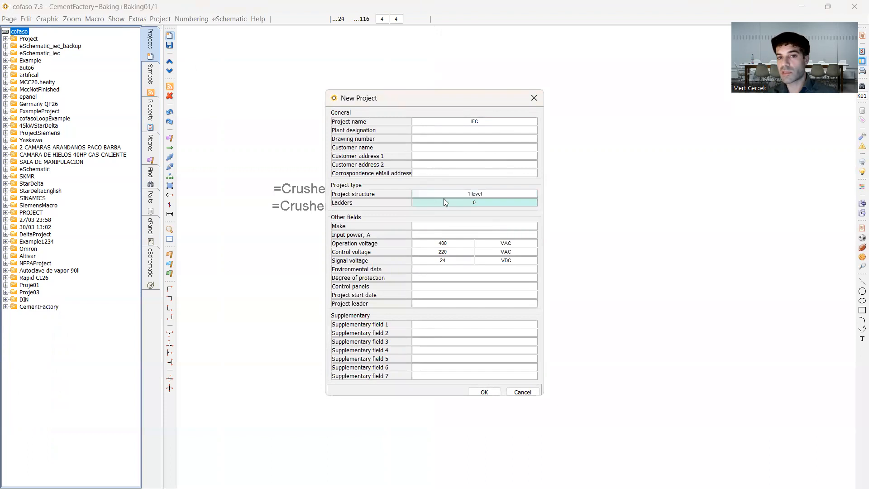
left_click(484, 392)
Add a location to the IEC project and open its name for editing.
left_click(25, 315)
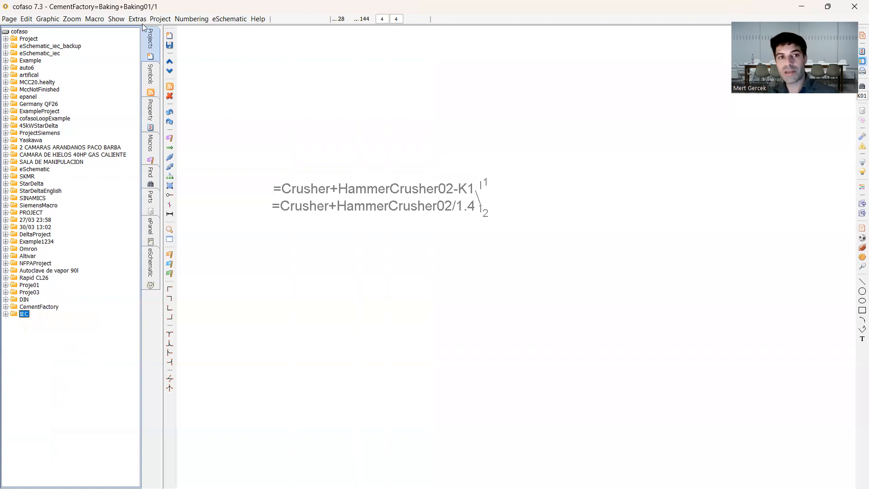
left_click(170, 37)
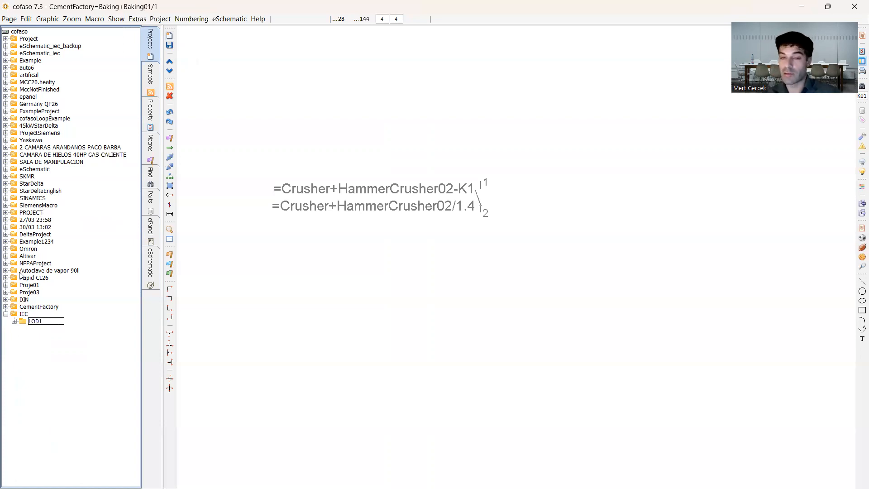
double_click(42, 320)
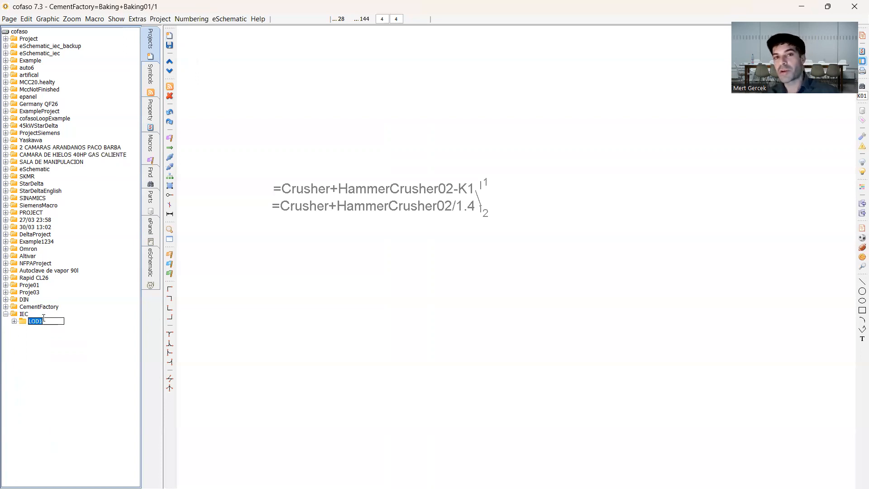
left_click(56, 320)
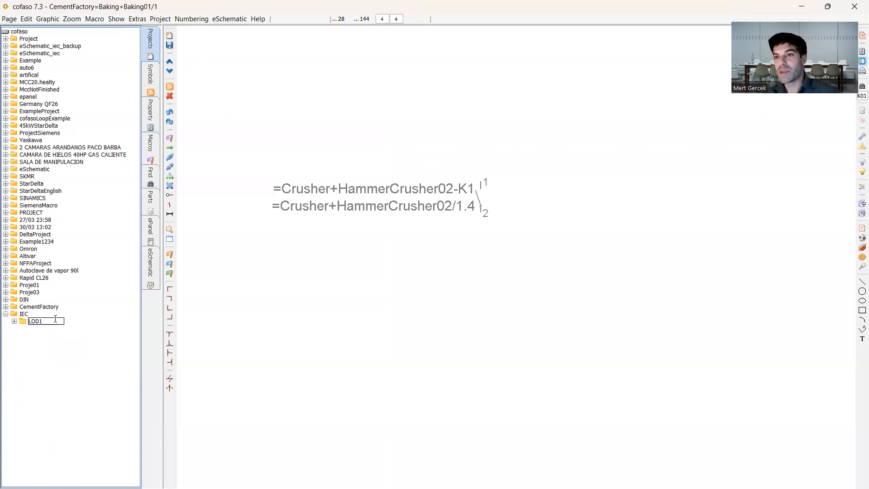